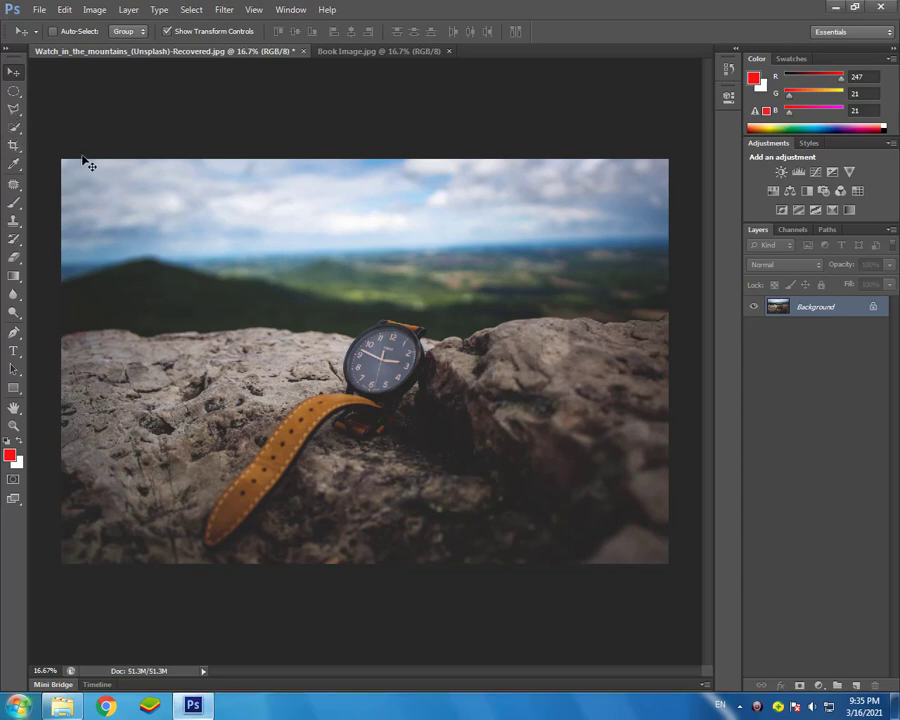
Step: Select the Crop tool so a crop border frames the whole watch photo
click(18, 150)
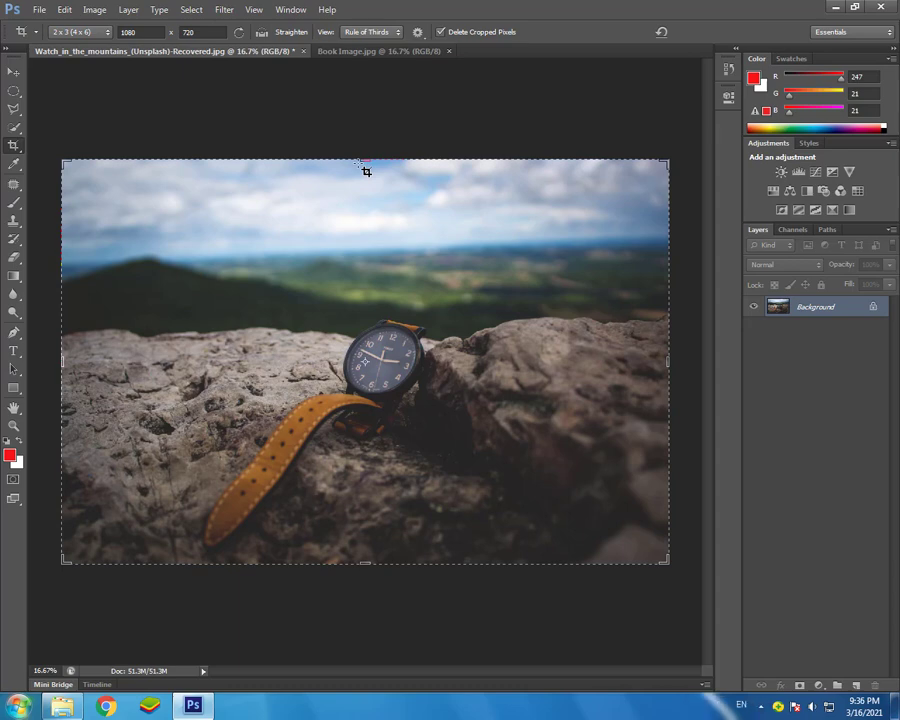
Step: Try the Unconstrained and Original Ratio presets, then set the crop ratio to 1 x 1 (Square)
click(74, 33)
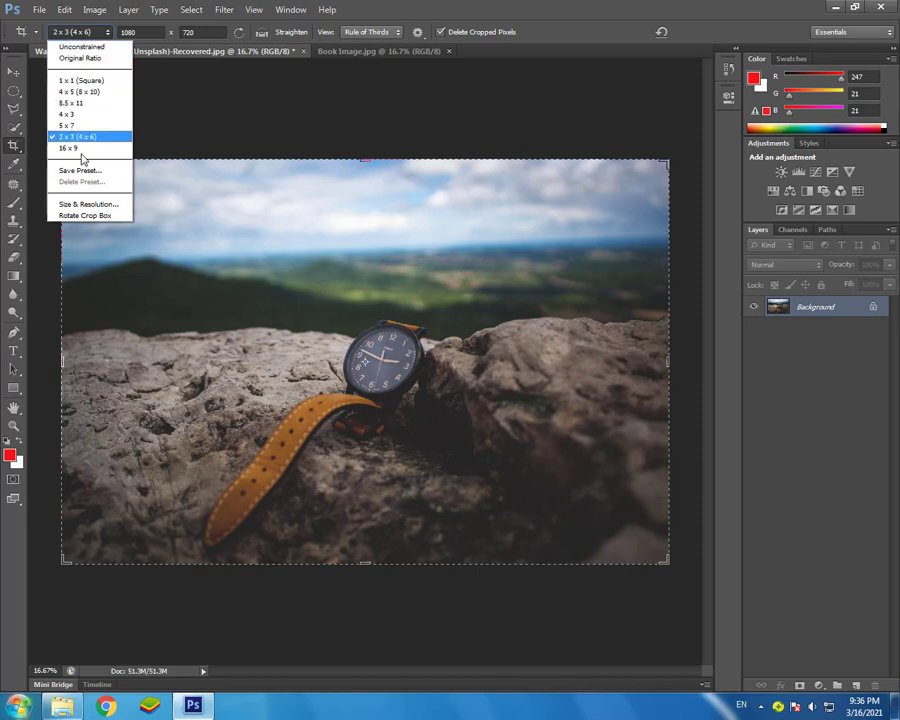
click(77, 47)
click(78, 32)
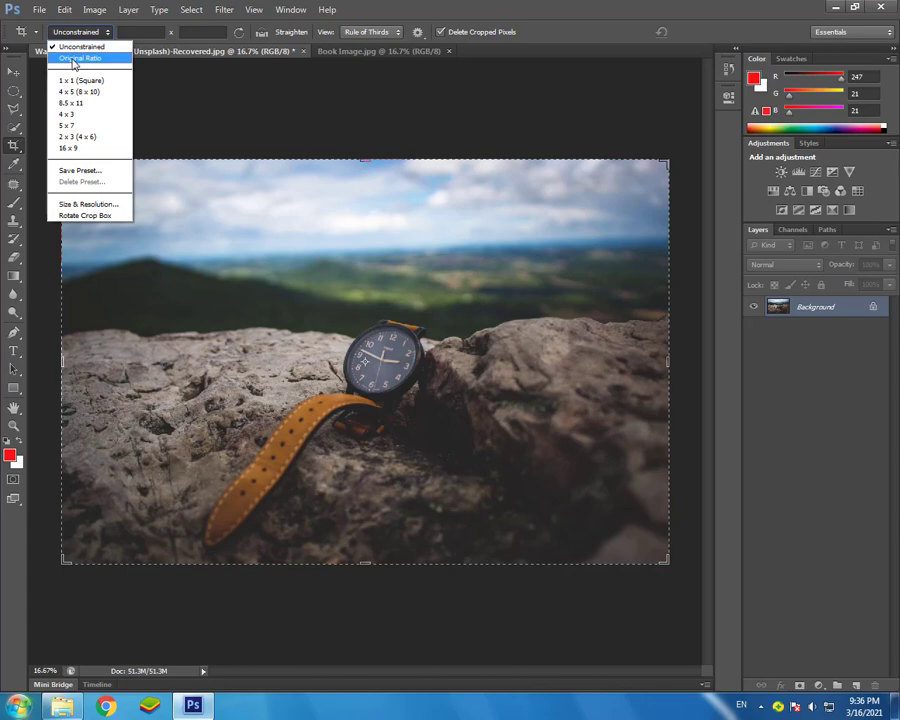
click(75, 57)
mouse_move(63, 161)
mouse_down()
mouse_move(115, 193)
mouse_move(62, 162)
mouse_up()
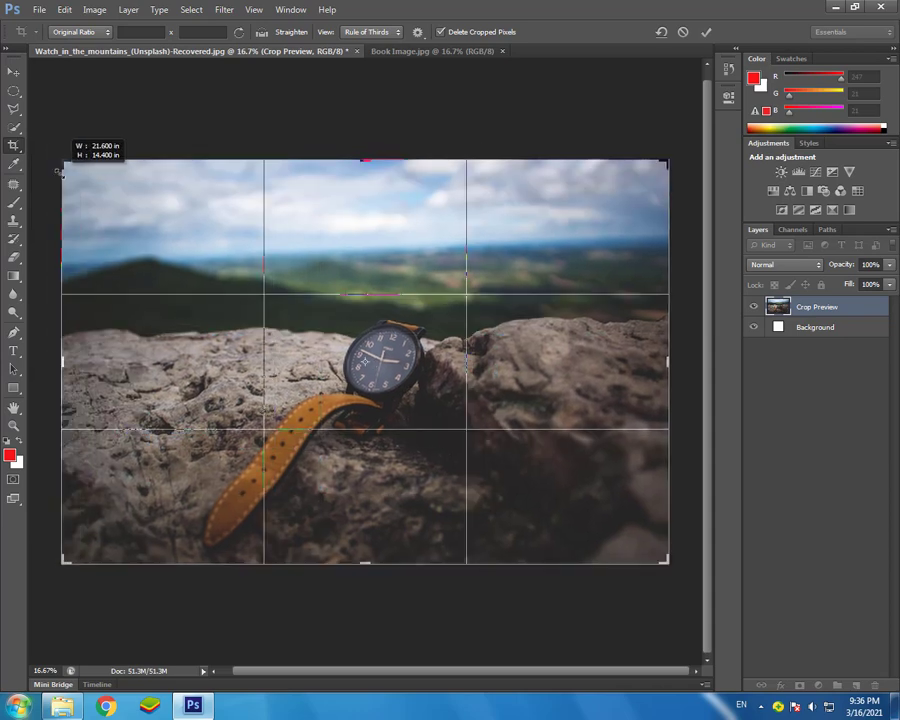
click(70, 32)
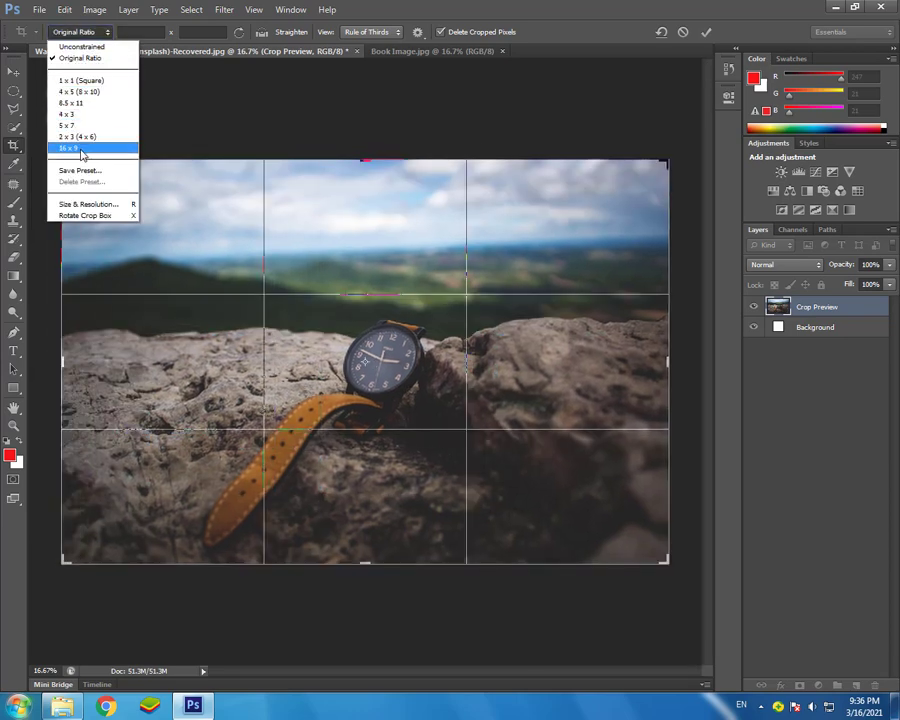
click(92, 82)
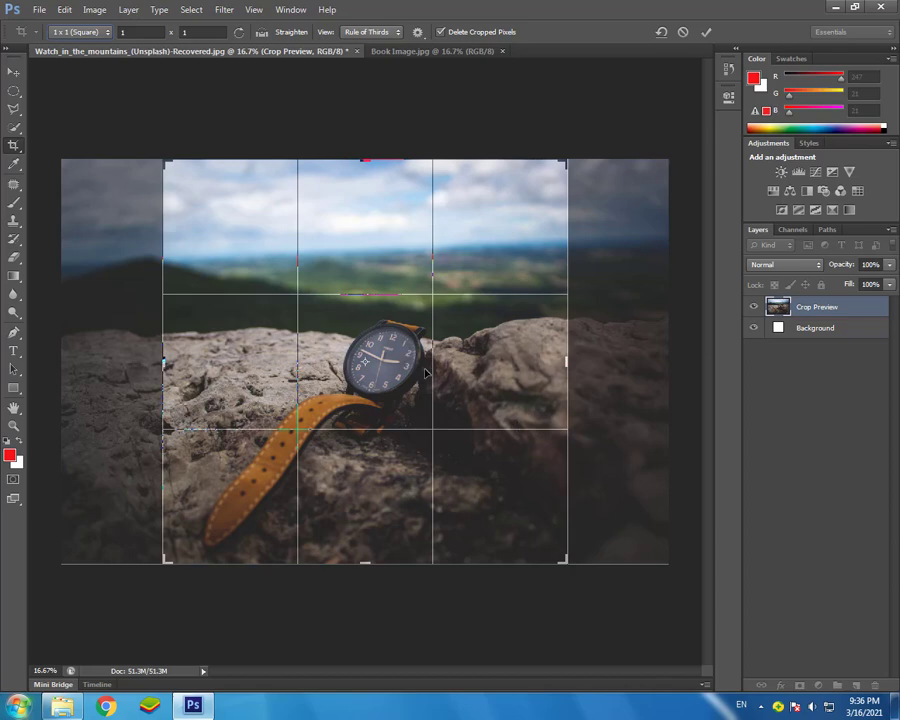
click(412, 404)
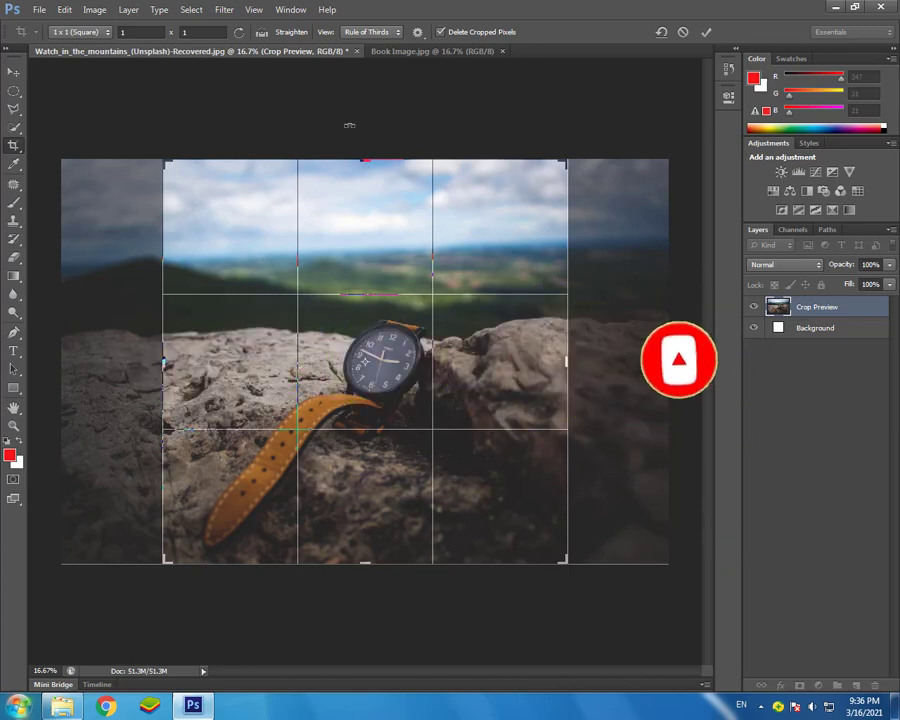
click(80, 32)
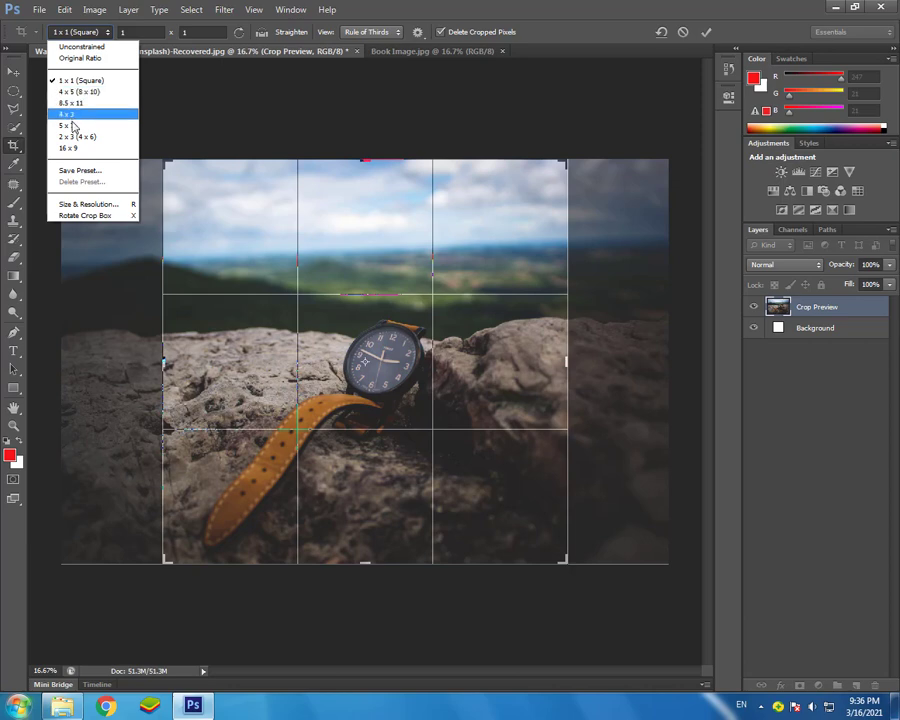
Step: Try the 16 x 9 crop ratio, then Unconstrained, and widen the crop area
click(75, 148)
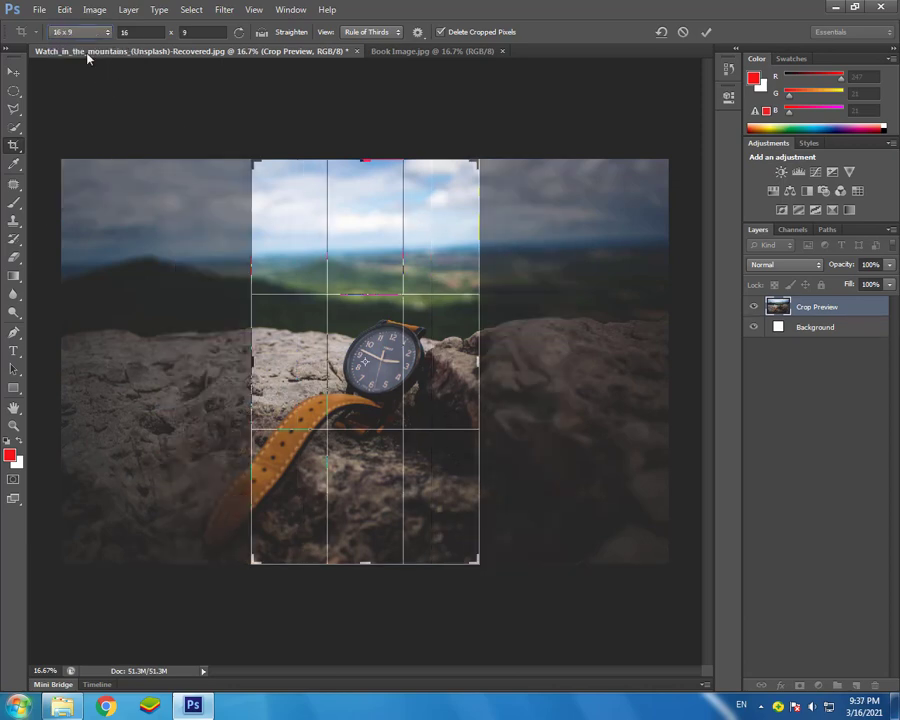
click(64, 31)
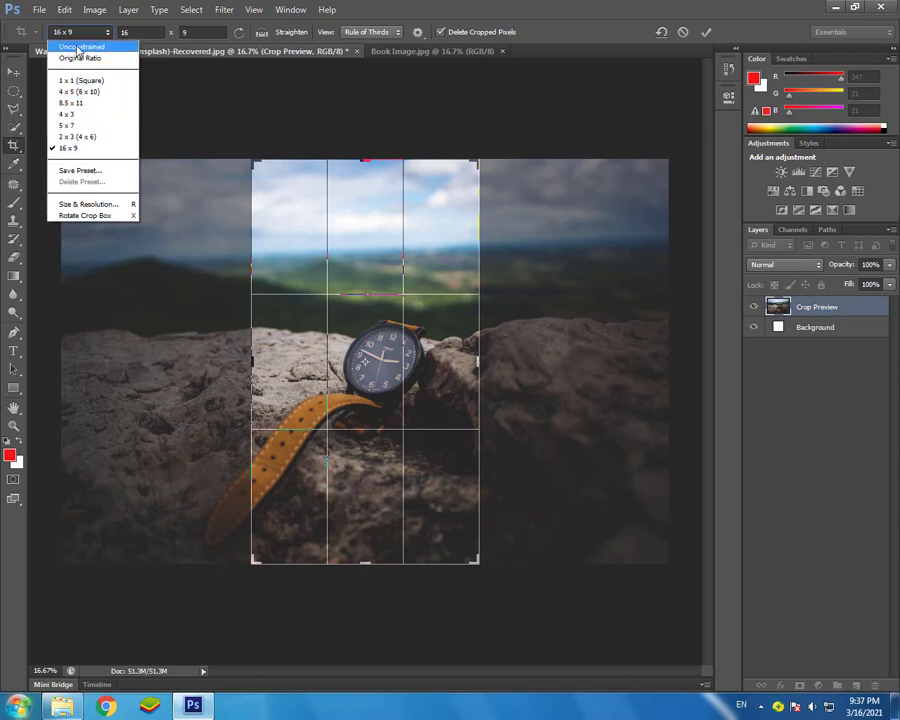
click(78, 47)
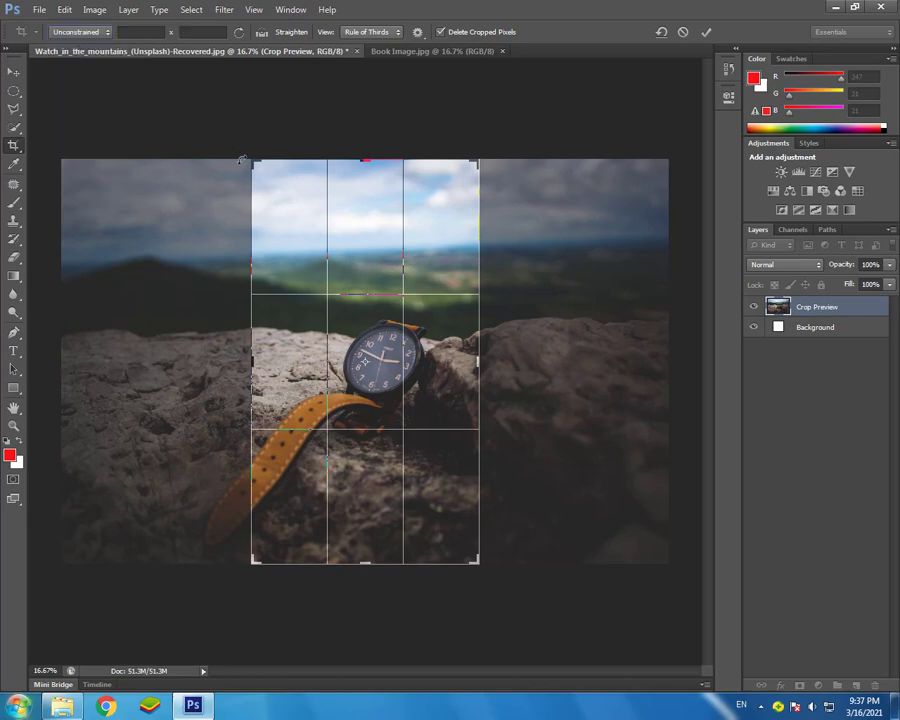
click(63, 30)
click(57, 31)
mouse_move(252, 161)
mouse_down()
mouse_move(120, 186)
mouse_move(170, 162)
mouse_up()
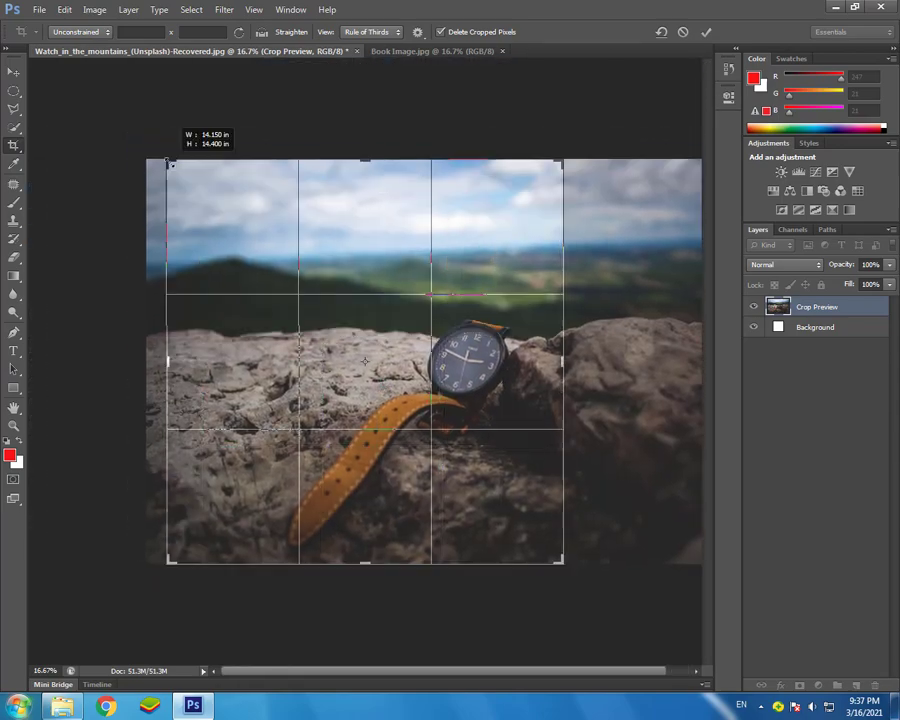
Step: Switch to Original Ratio and rotate the crop slightly, then discard it with Don't Crop
click(88, 32)
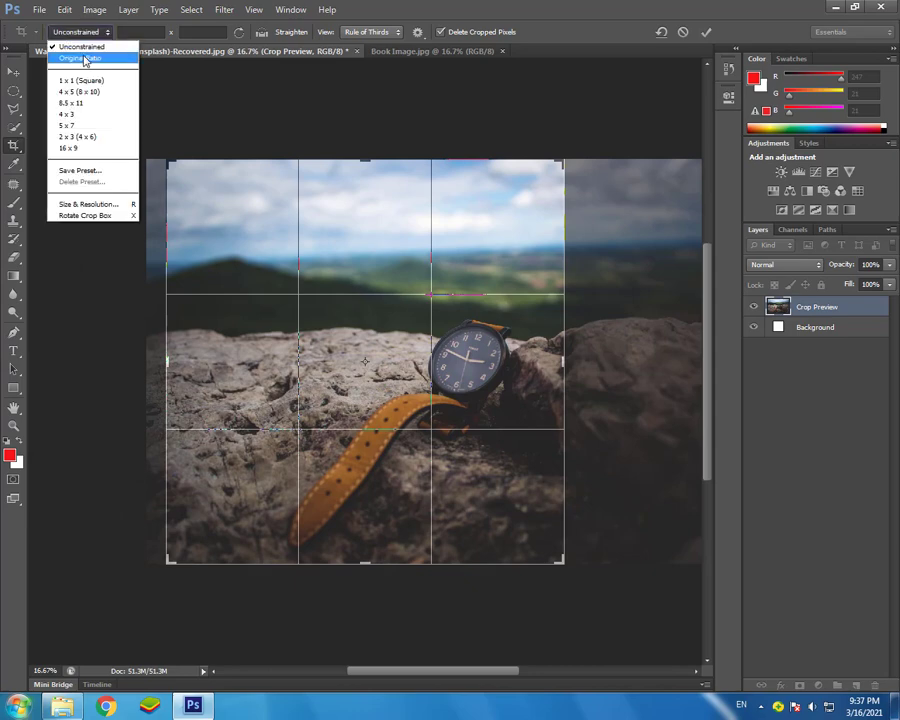
click(86, 59)
drag(570, 262, 581, 284)
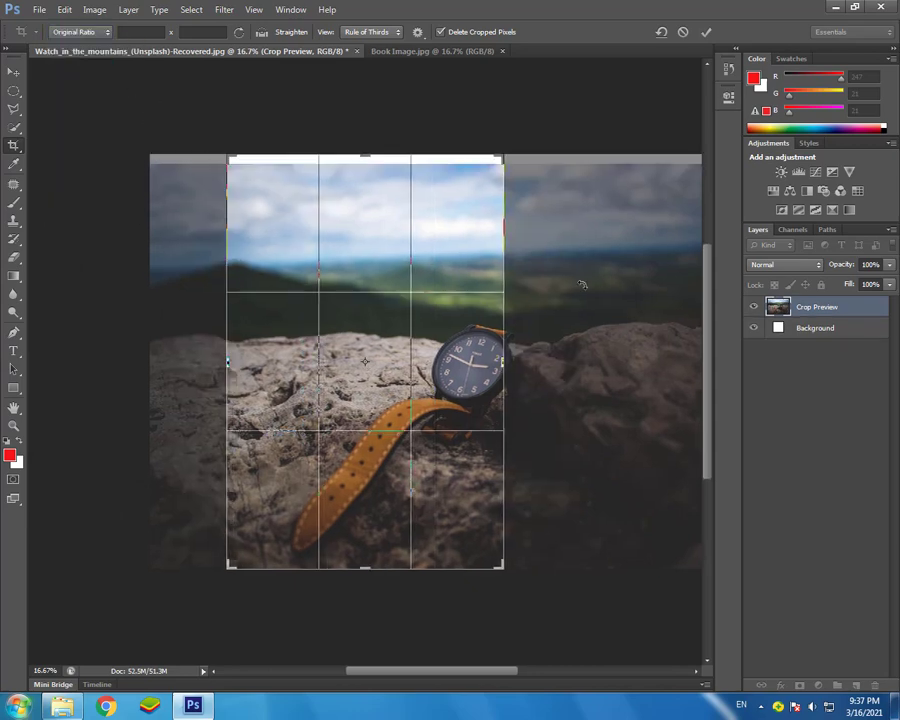
click(14, 163)
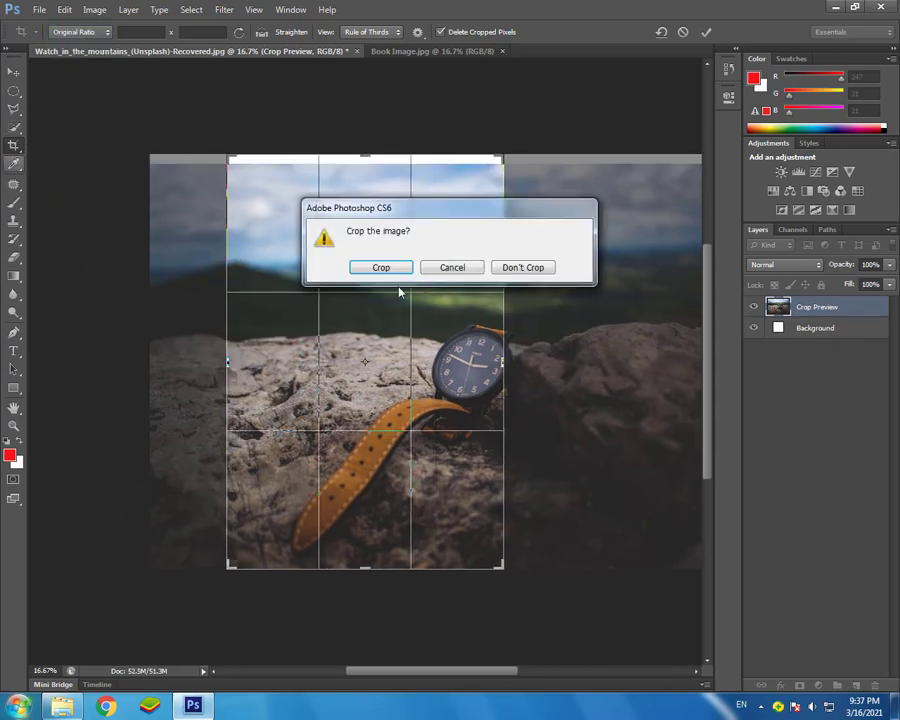
click(503, 268)
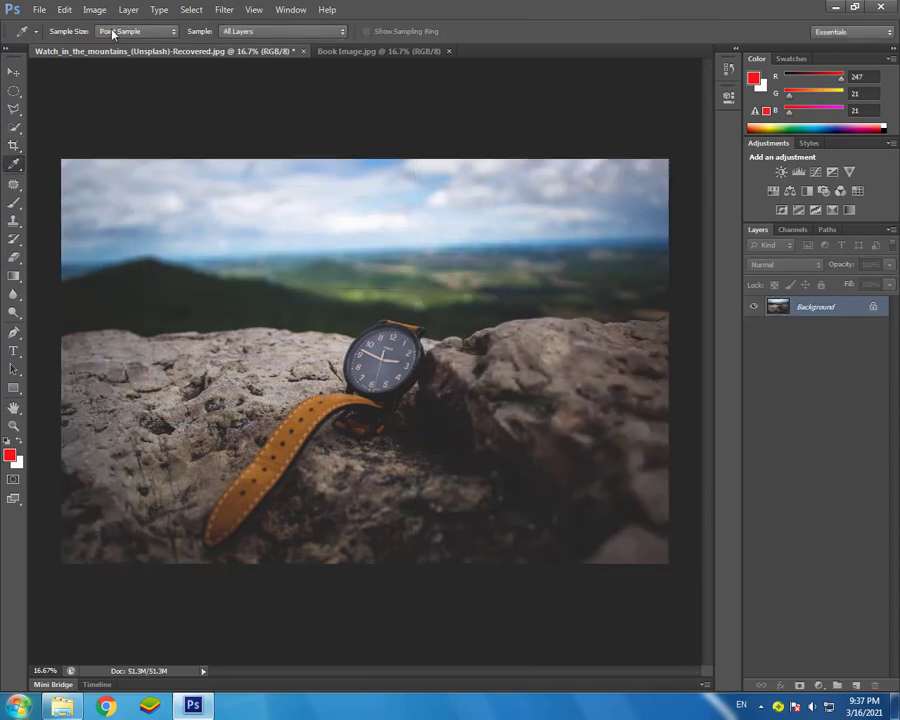
Step: Restart cropping and enter a custom 1080 × 720 width and height
click(14, 145)
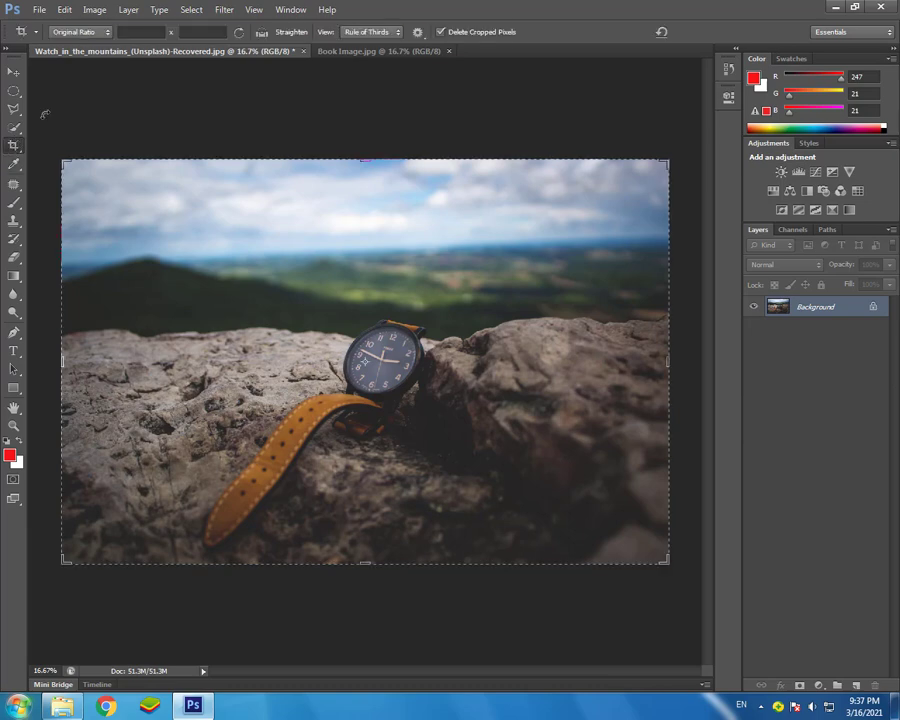
click(138, 31)
click(184, 32)
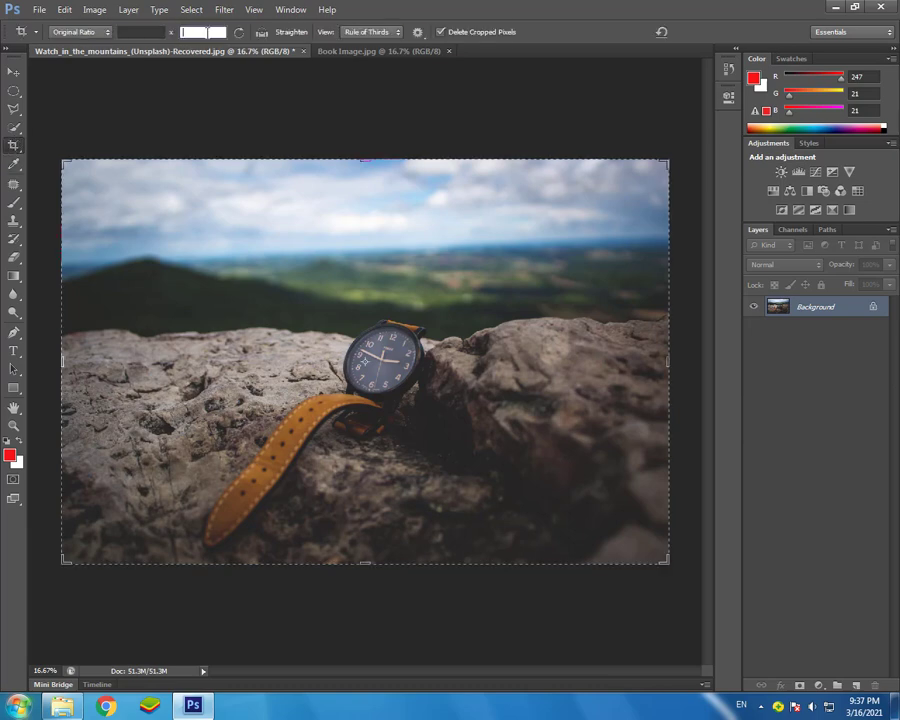
click(131, 32)
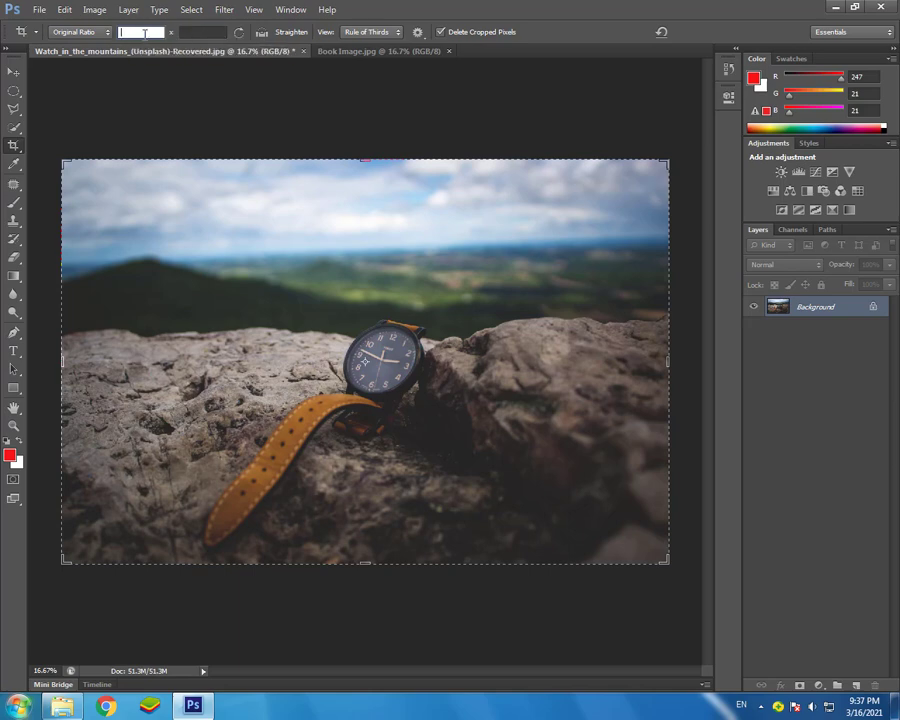
key(Tab)
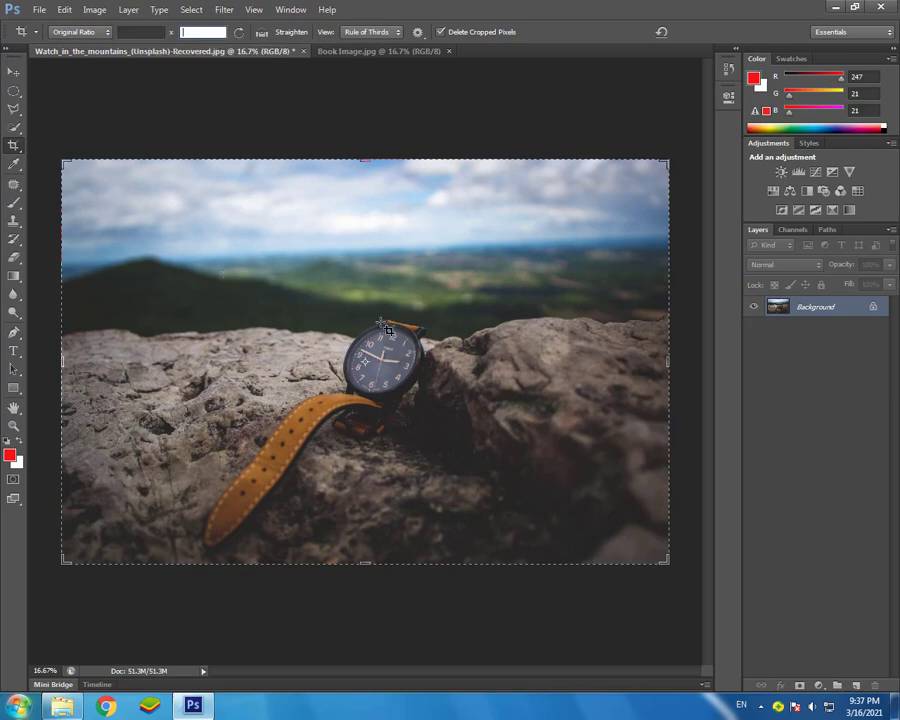
click(139, 34)
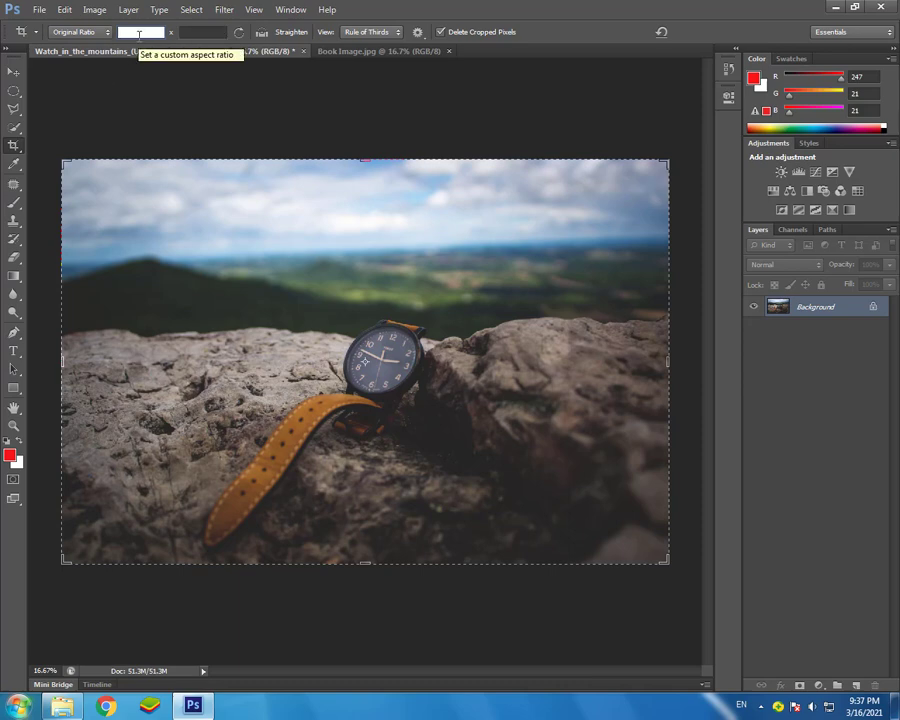
text(1080)
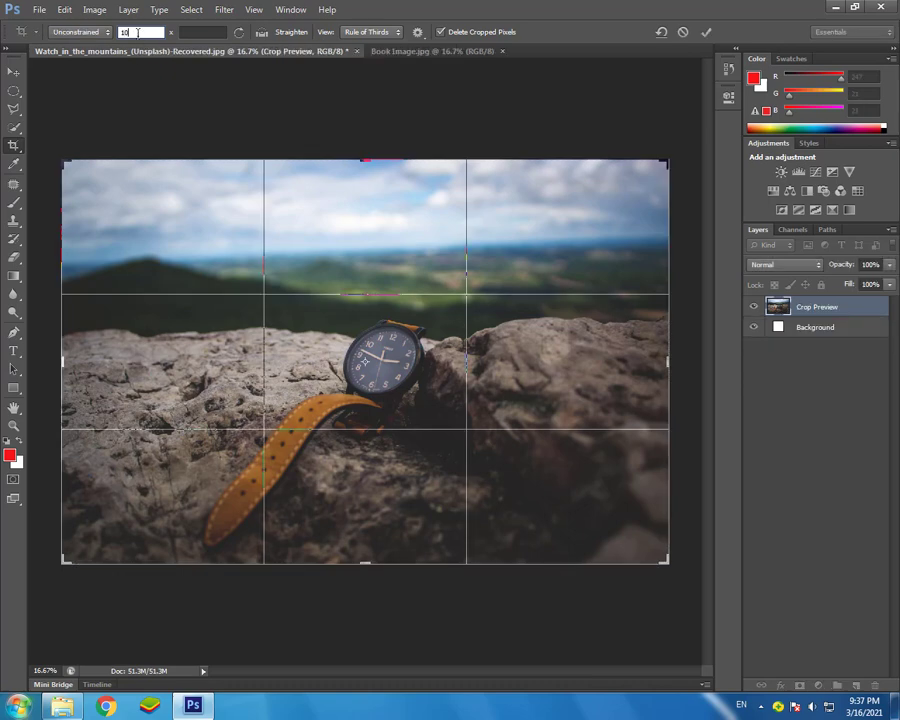
click(197, 33)
text(72)
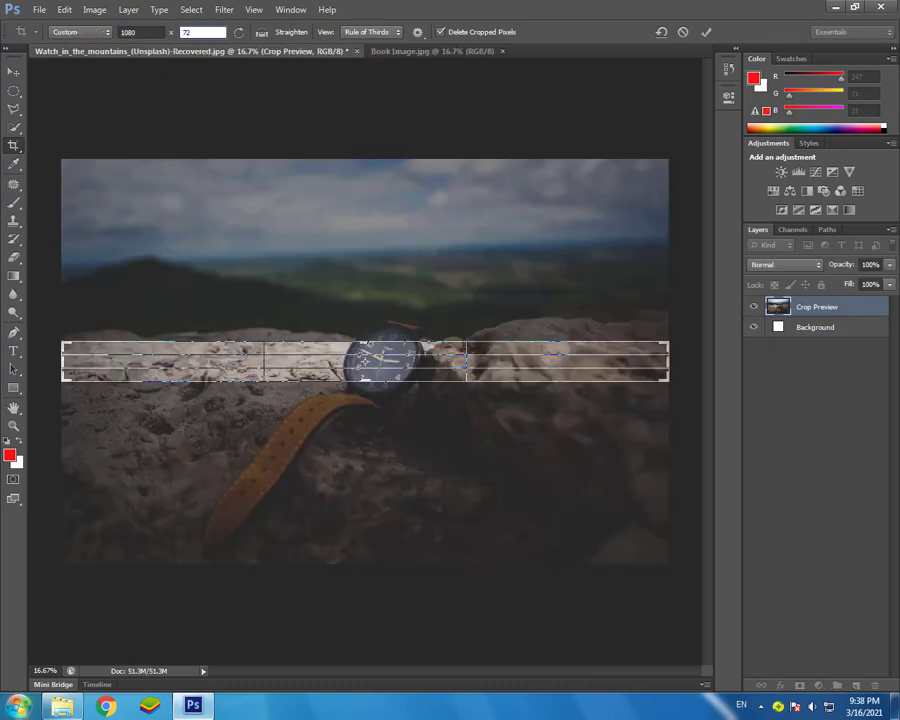
text(0)
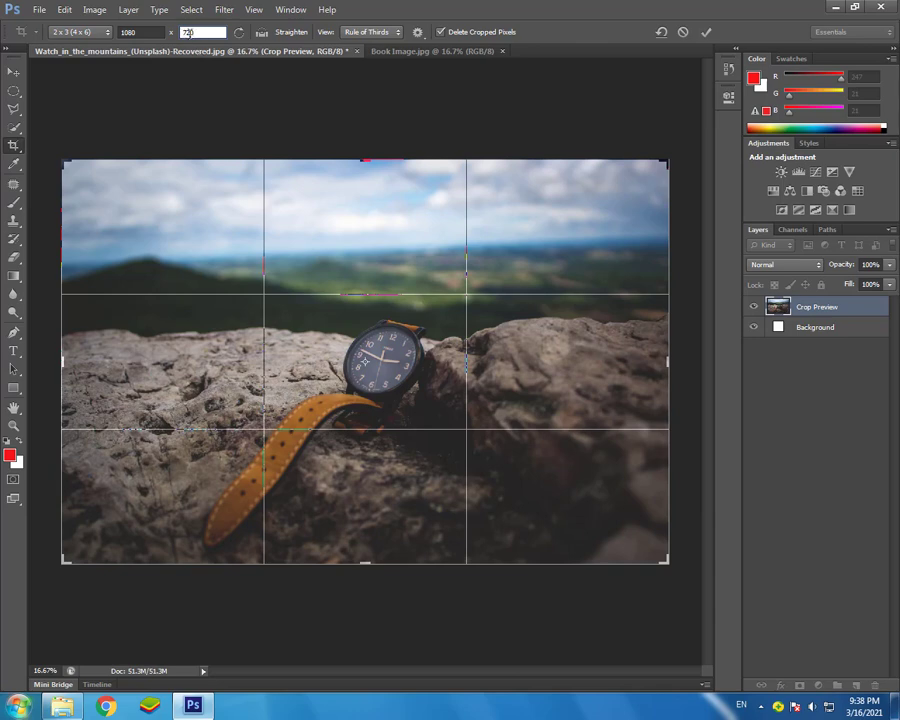
Step: Change the crop size to 720 × 720, then clear both width and height boxes
double_click(141, 32)
key(BackSpace)
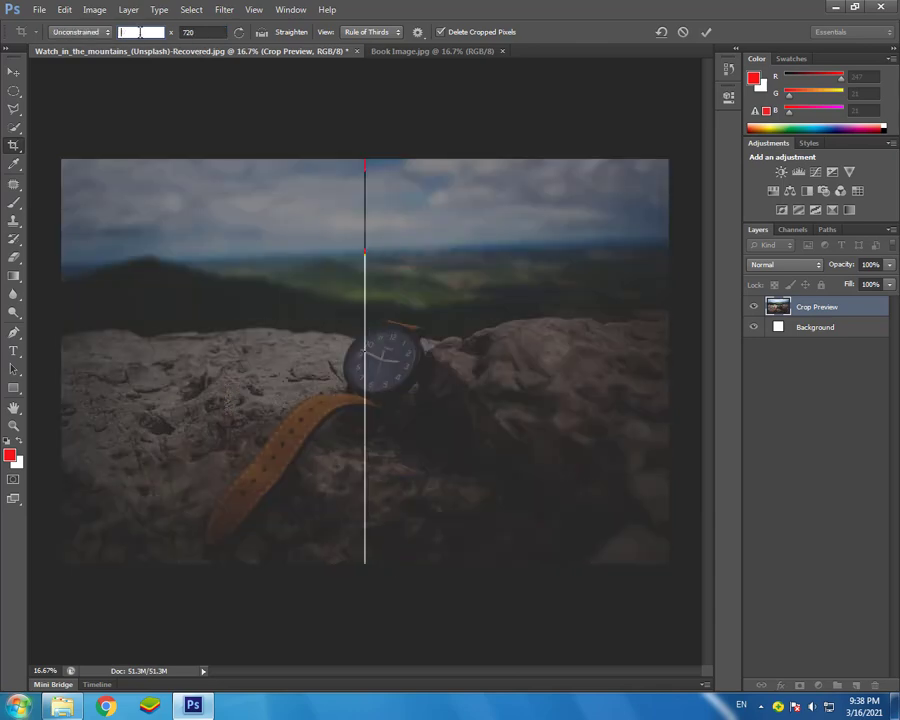
text(1720)
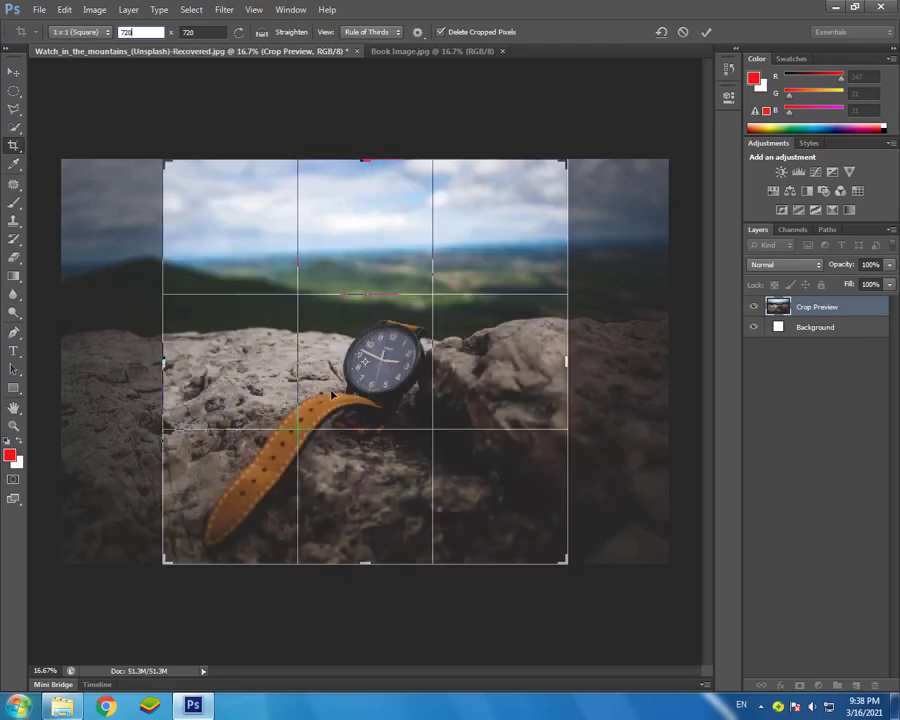
double_click(147, 32)
key(BackSpace)
double_click(206, 32)
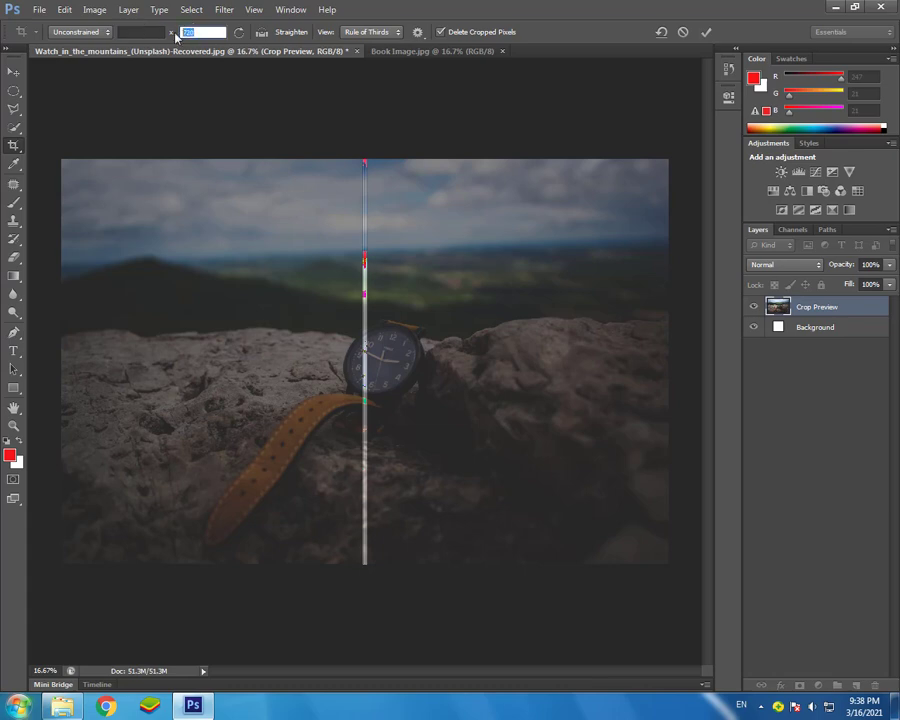
key(BackSpace)
Step: Turn on Straighten, then leave the Crop tool and decline the crop
click(277, 35)
click(13, 145)
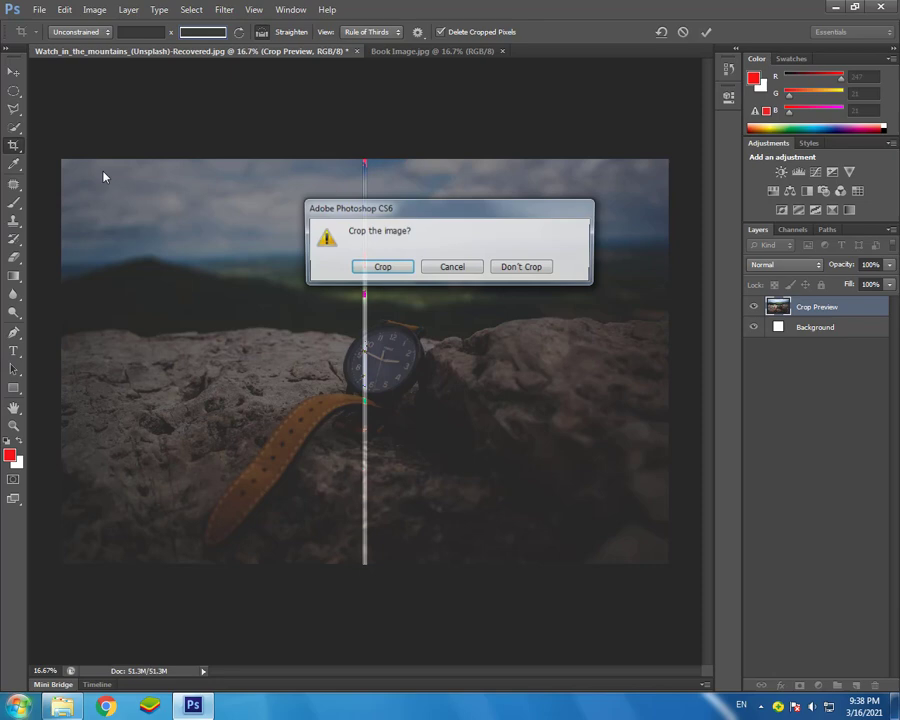
click(520, 268)
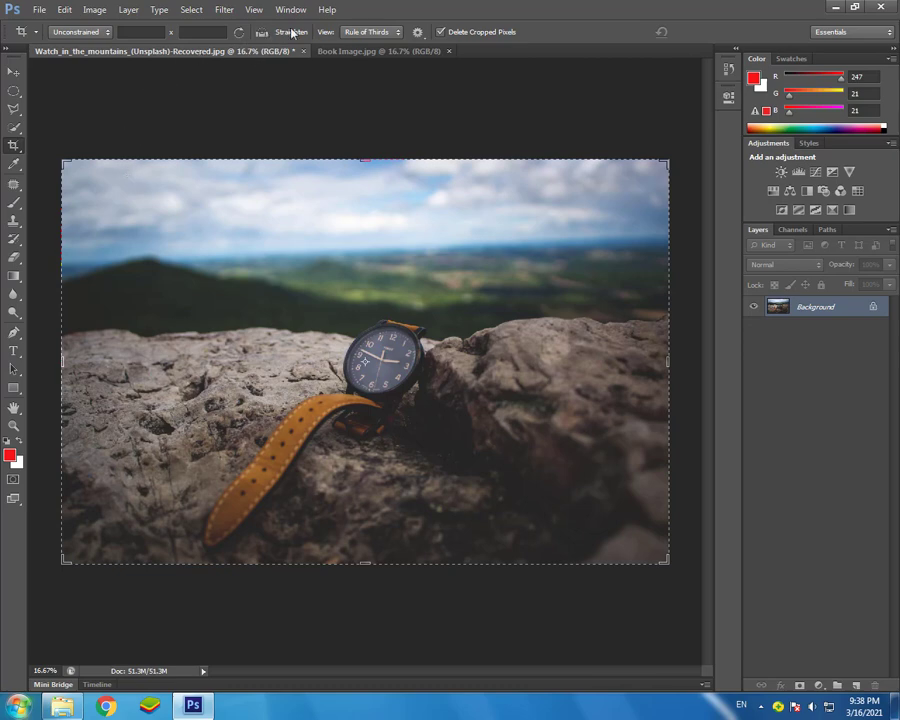
Step: Turn on the Straighten option in the crop options bar
click(263, 34)
Step: Trace the horizon with Straighten to level the photo, then commit the straightened crop
click(201, 145)
click(263, 34)
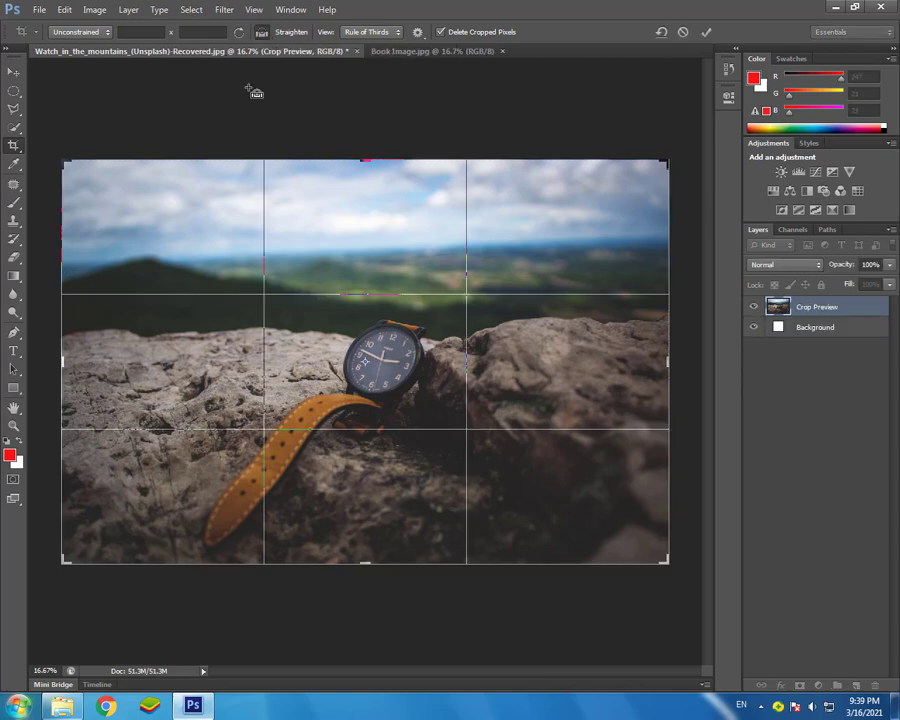
drag(63, 271, 266, 254)
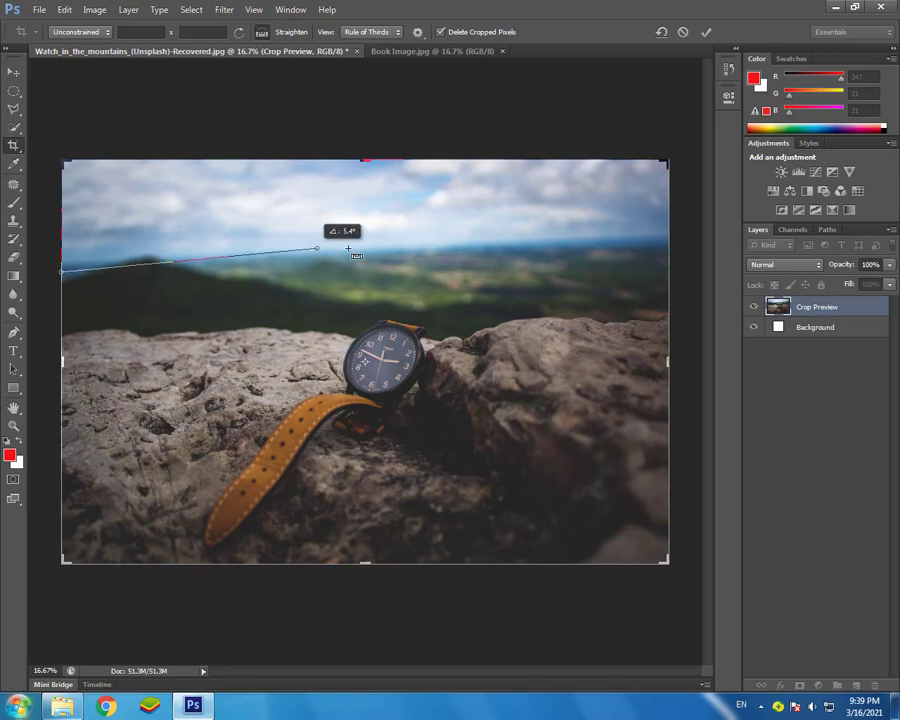
drag(268, 258, 670, 239)
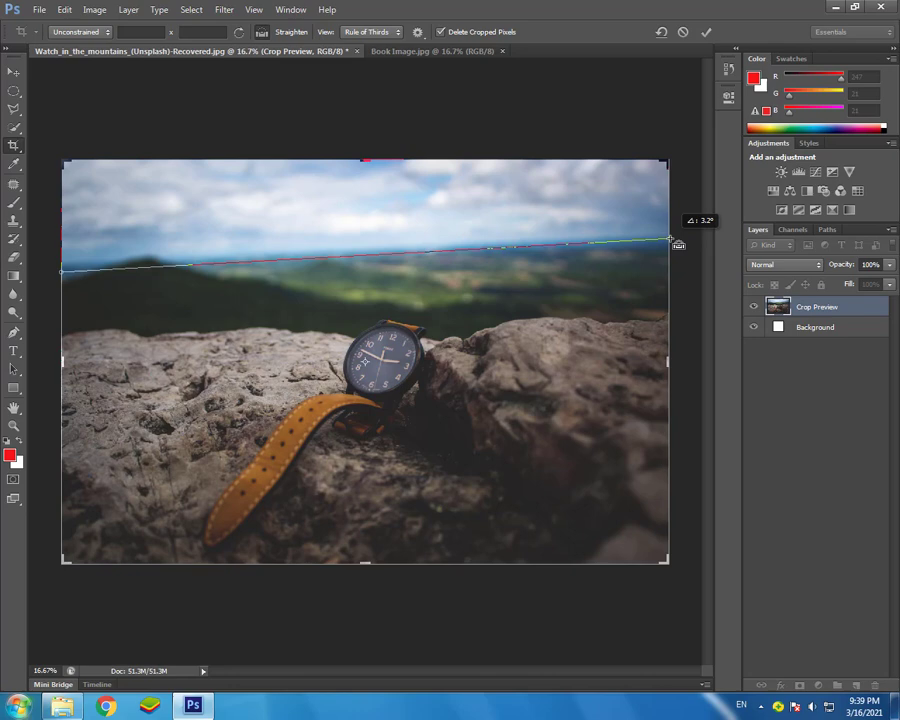
drag(678, 244, 669, 237)
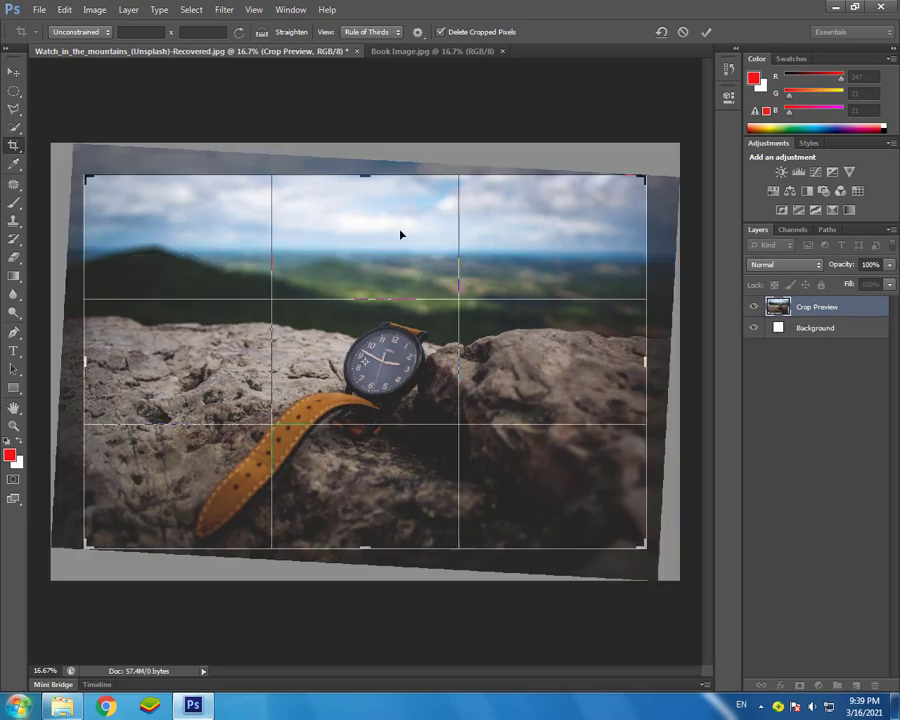
double_click(454, 368)
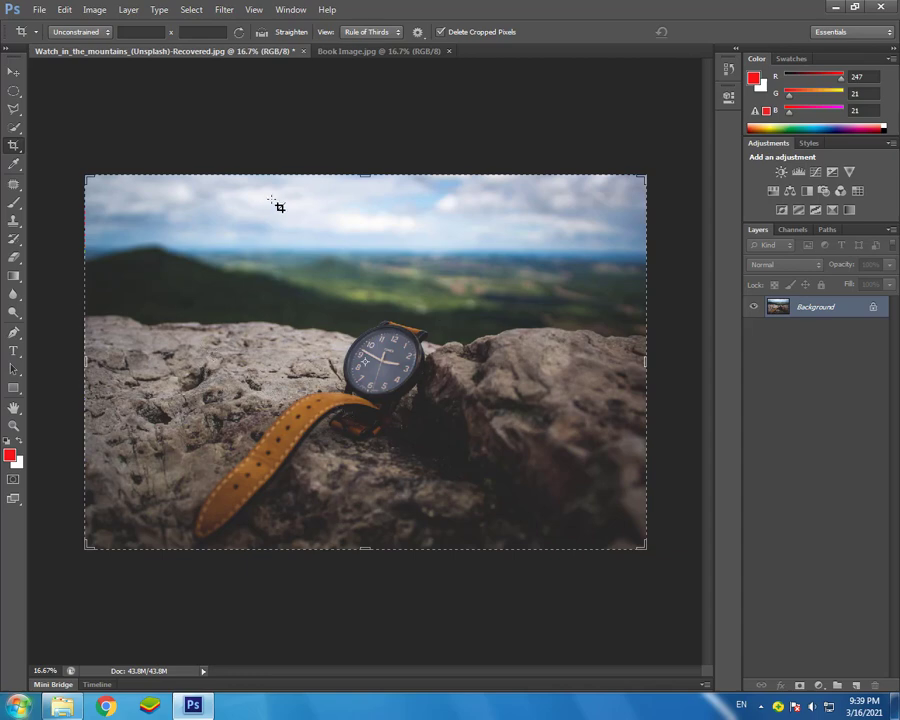
Step: Undo the straightening crop and review the crop overlay list without changing it
key(ctrl)
key(ctrl+z)
key(ctrl+z)
key(ctrl+z)
key(ctrl+z)
key(ctrl+z)
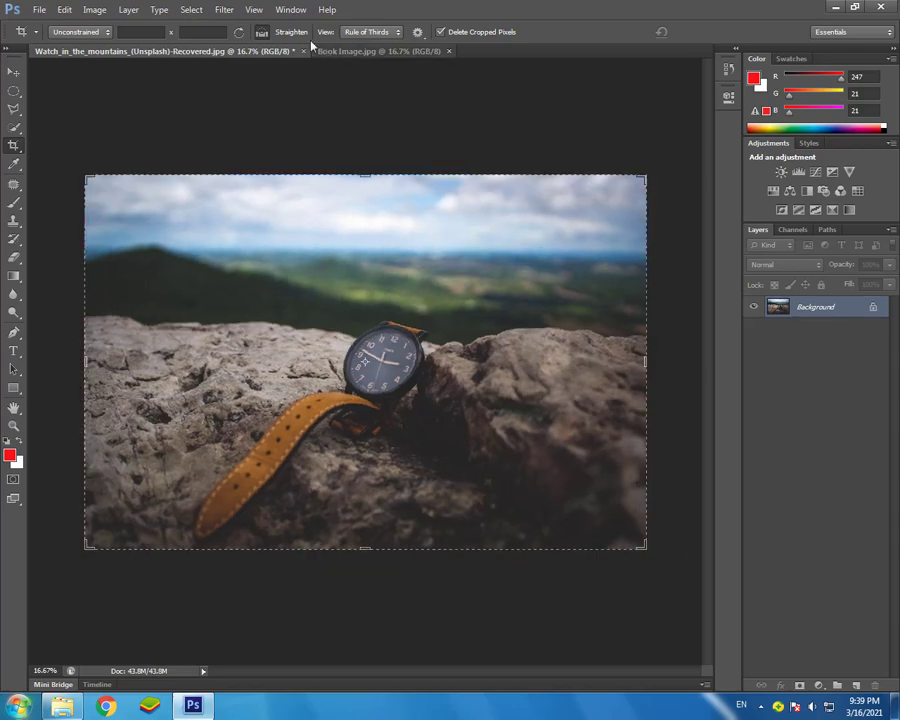
click(369, 38)
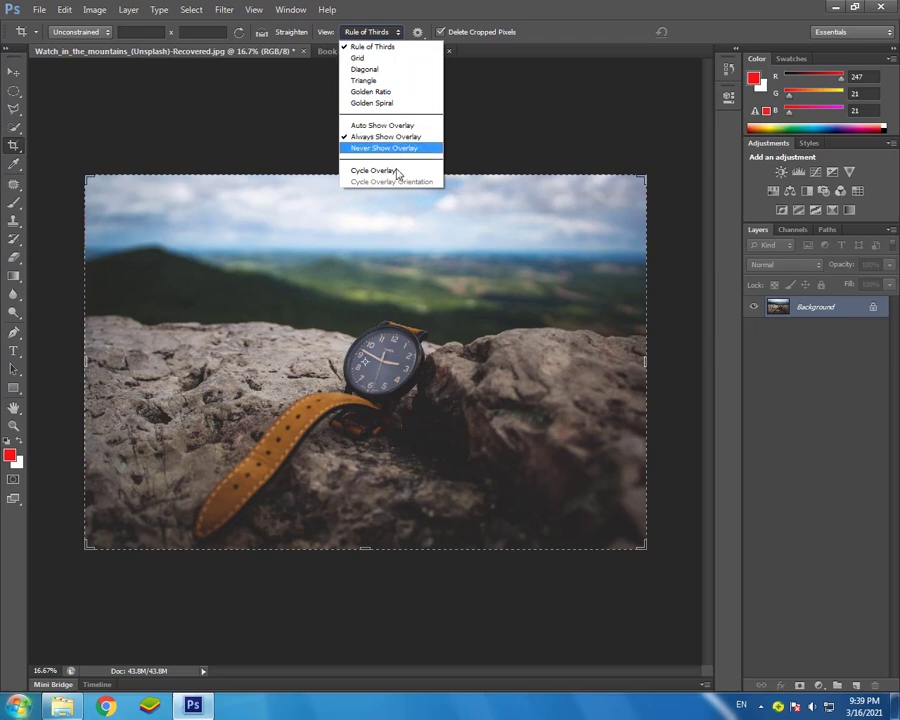
click(382, 34)
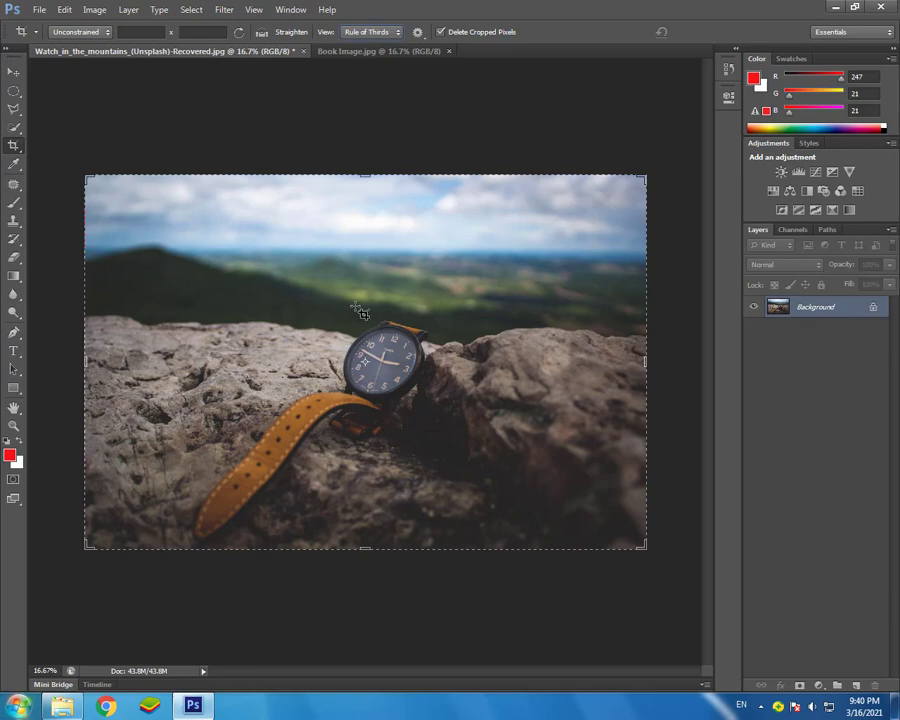
click(370, 32)
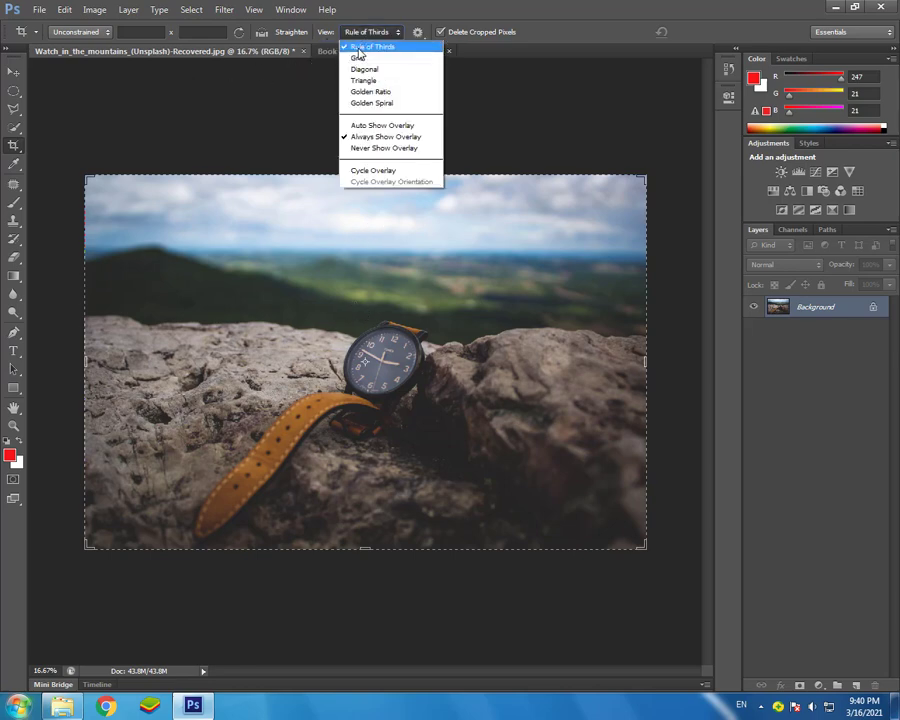
click(363, 295)
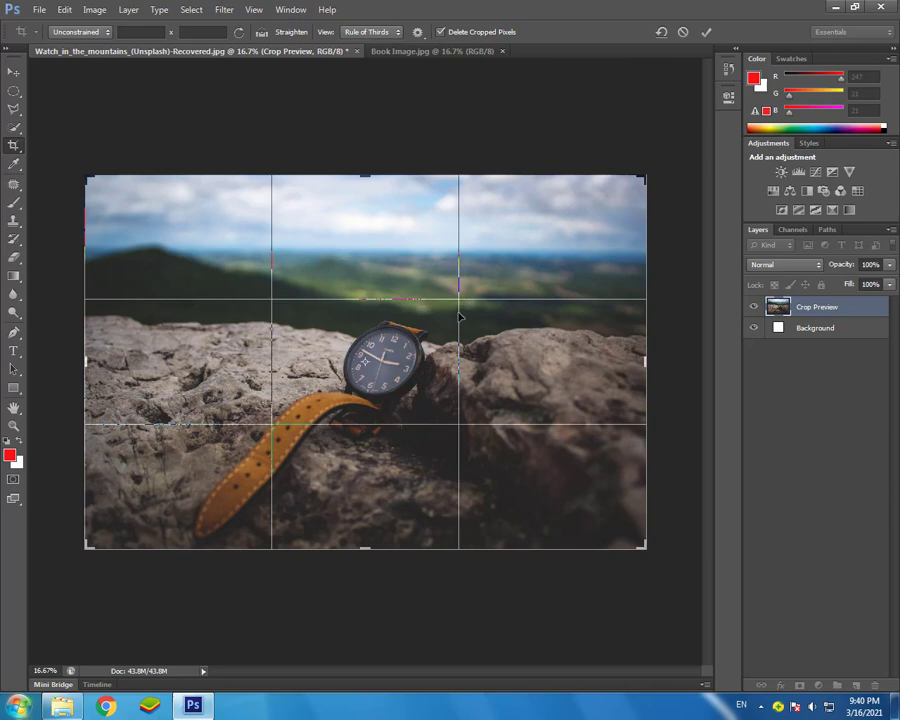
Step: Crop around the watch, trimming most of the sky and the right side, and fit it on screen
mouse_move(412, 398)
mouse_down()
mouse_move(489, 338)
mouse_move(415, 397)
mouse_up()
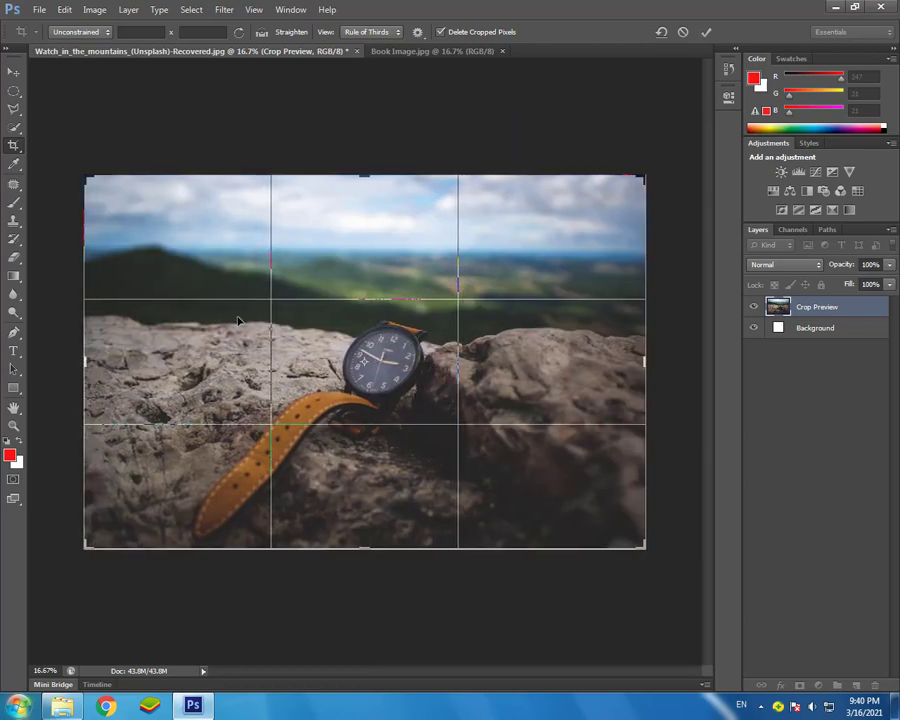
drag(85, 363, 93, 362)
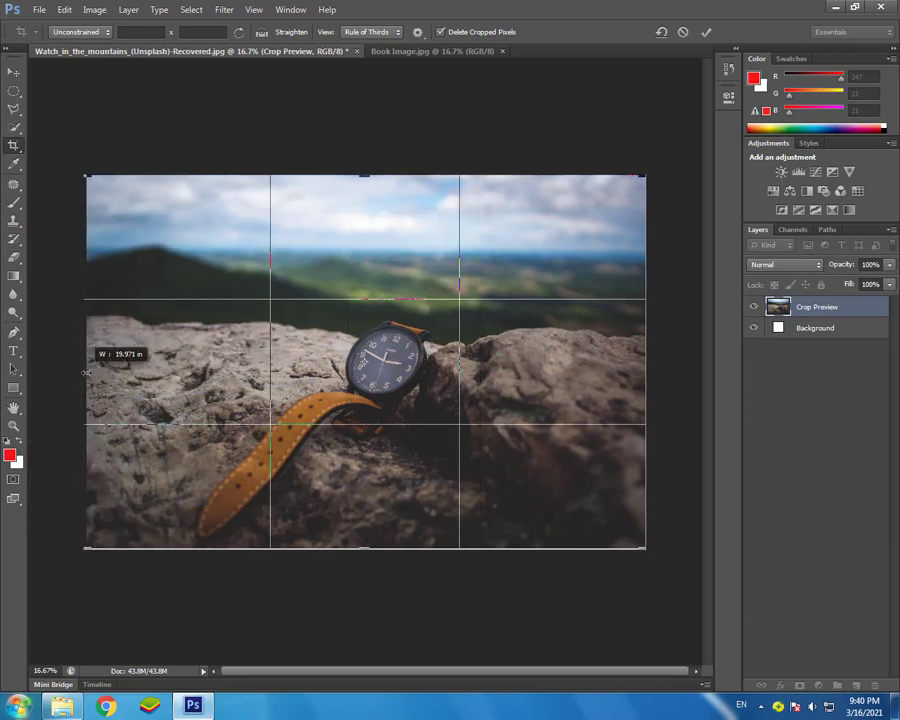
drag(83, 370, 86, 362)
drag(650, 365, 588, 360)
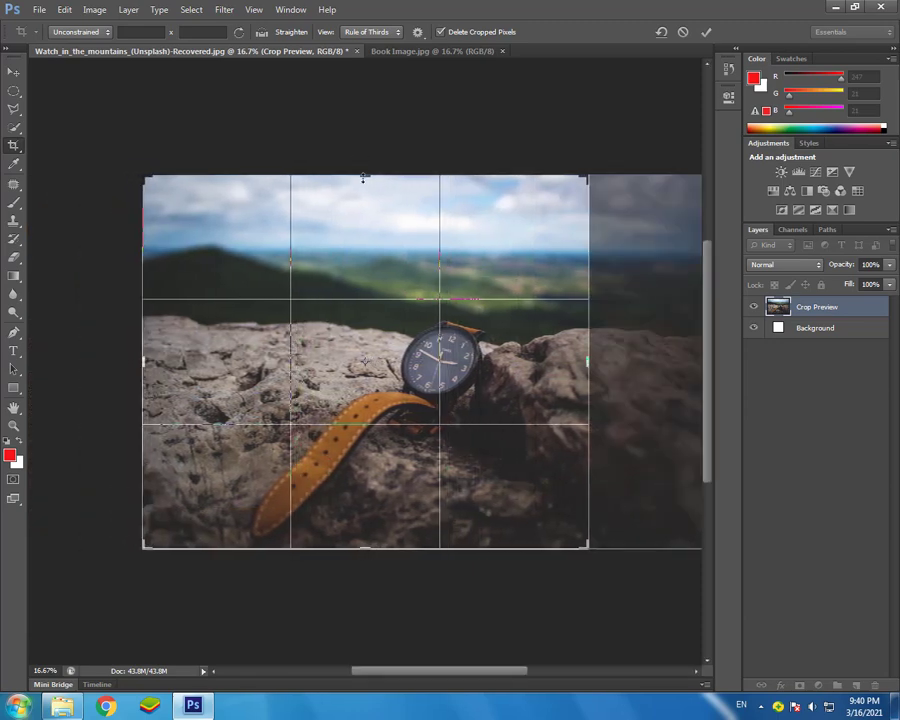
drag(364, 177, 367, 224)
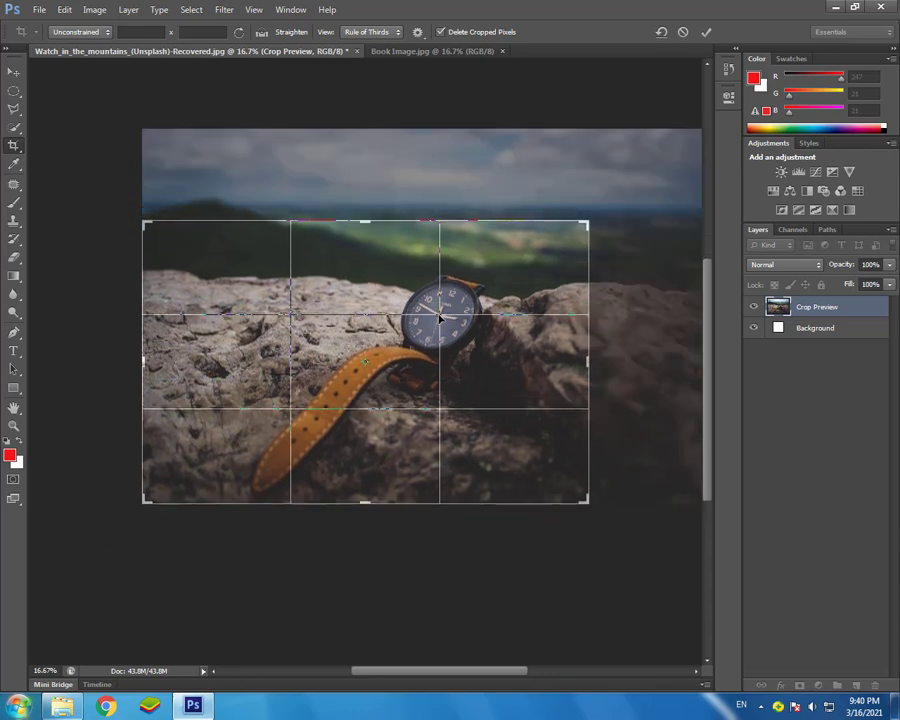
key(Return)
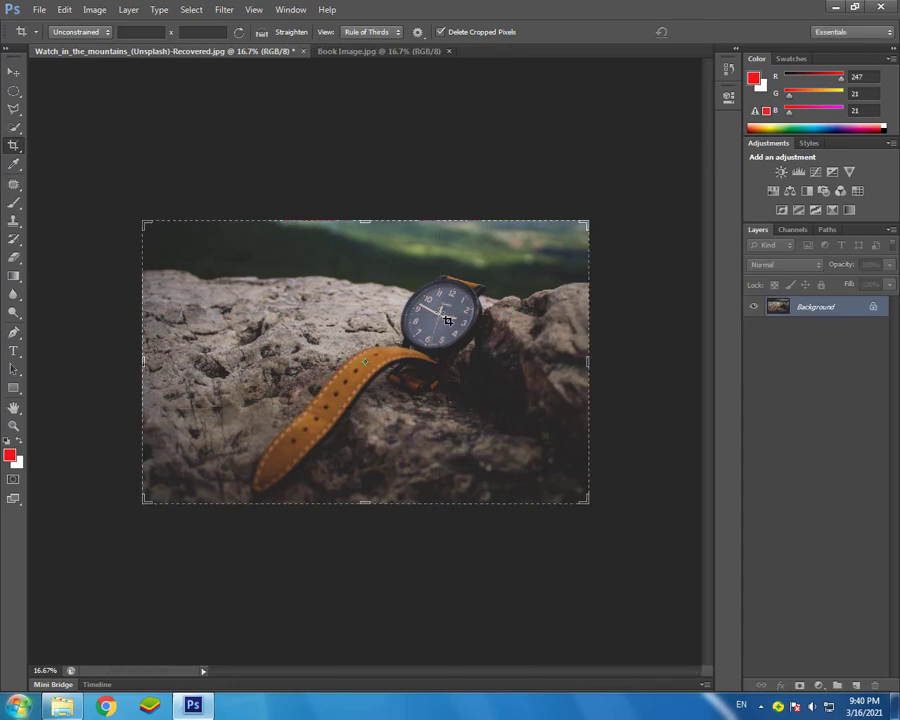
key(ctrl+0)
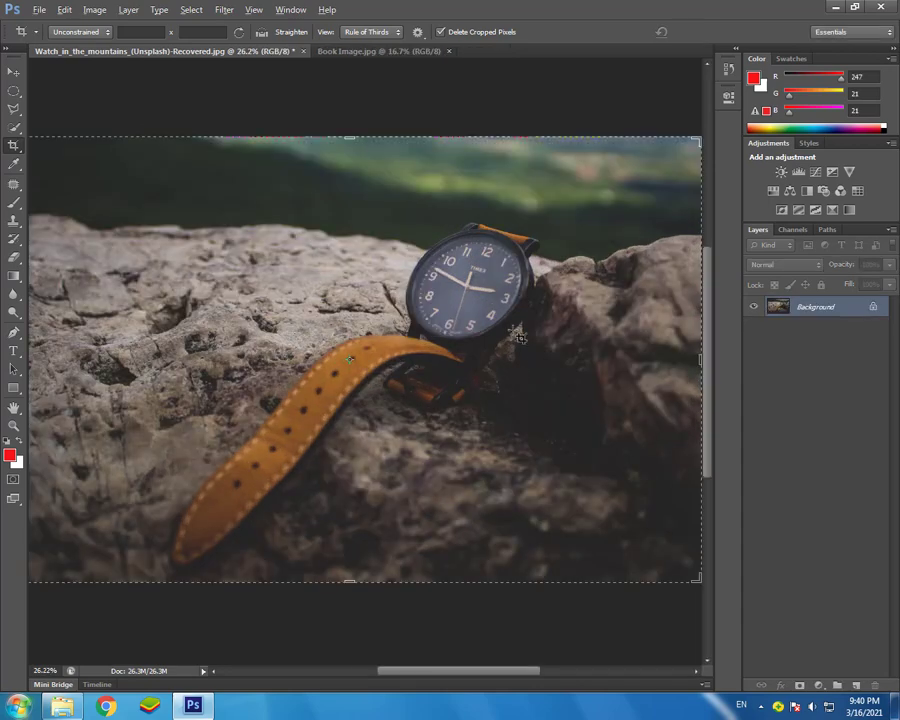
key(ctrl+0)
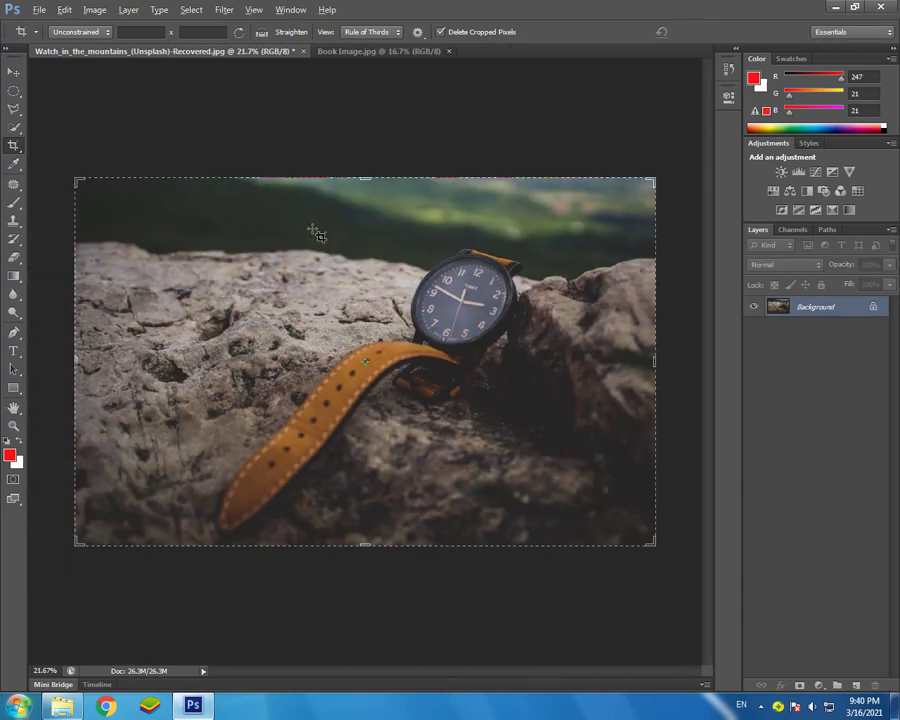
Step: Zoom back out and undo the crop to restore the full watch photo
key(ctrl+plus)
key(ctrl+minus)
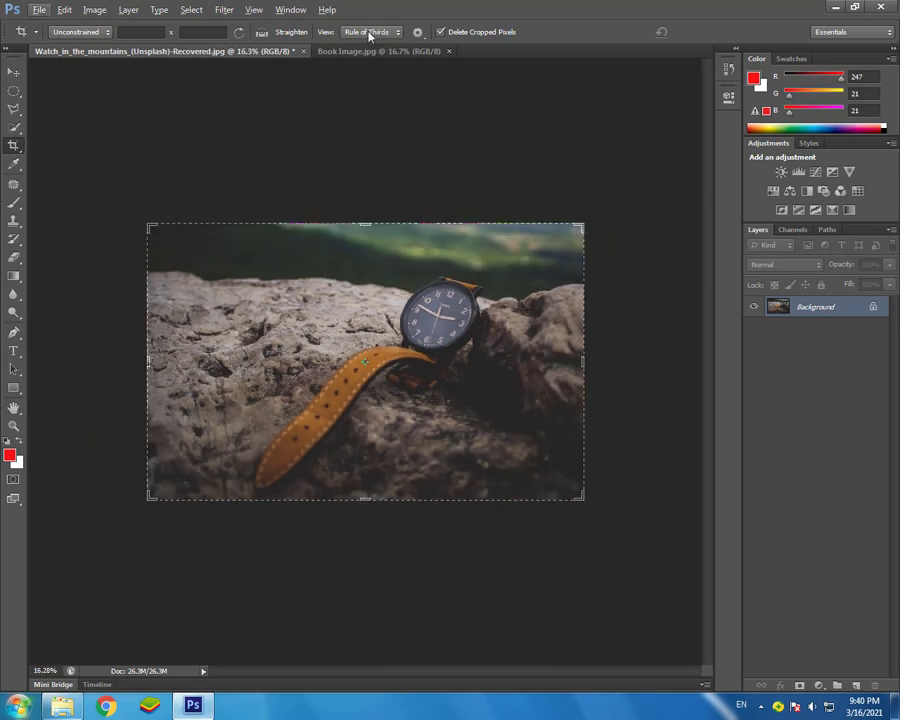
click(370, 31)
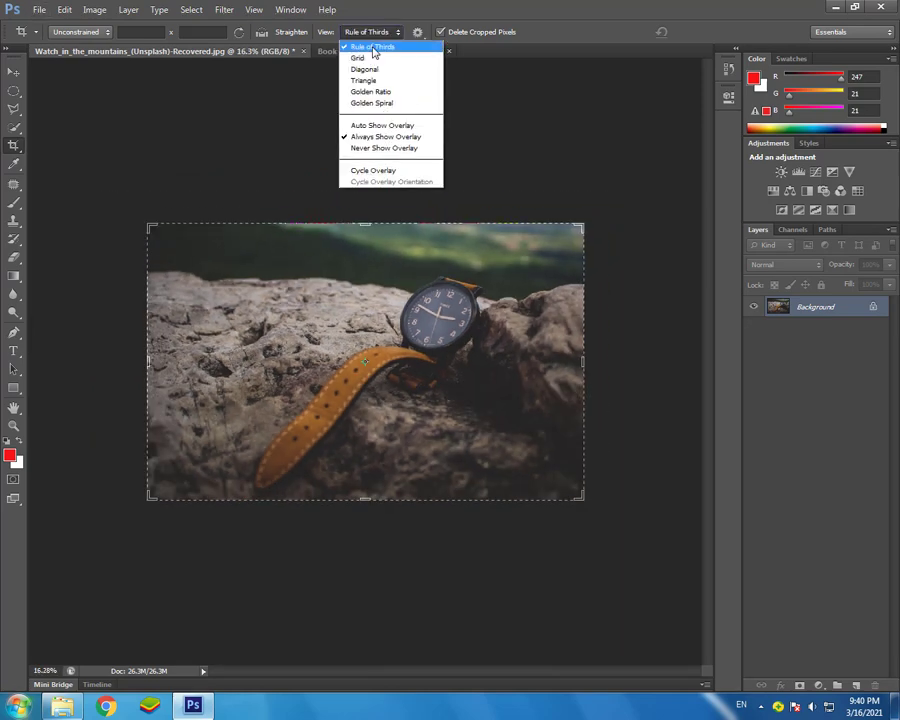
click(377, 45)
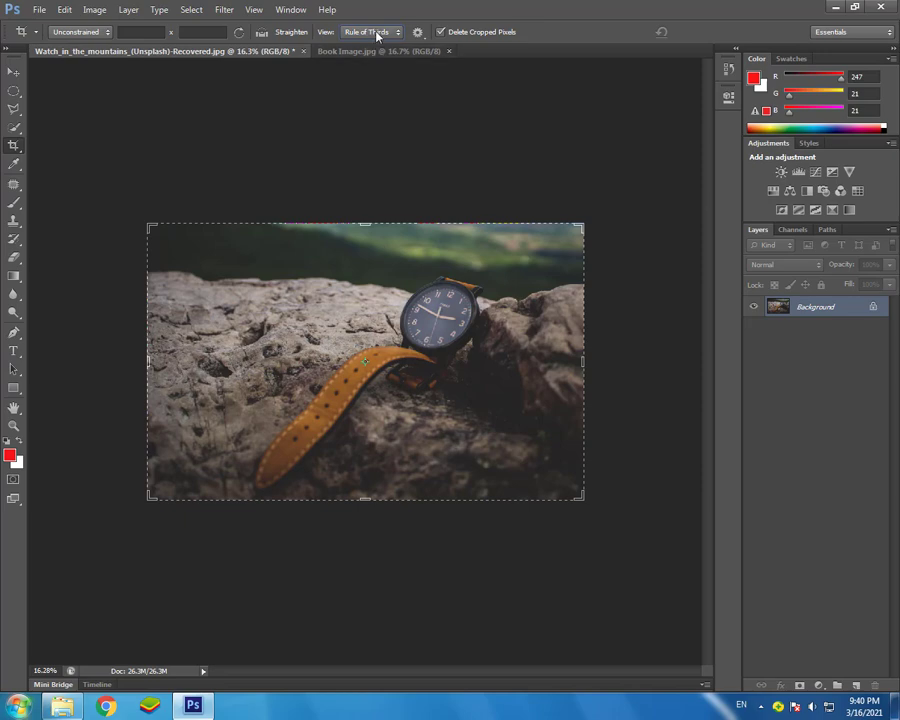
key(ctrl+z)
Step: Preview the Grid overlay, return to Rule of Thirds, and turn off Delete Cropped Pixels
click(377, 35)
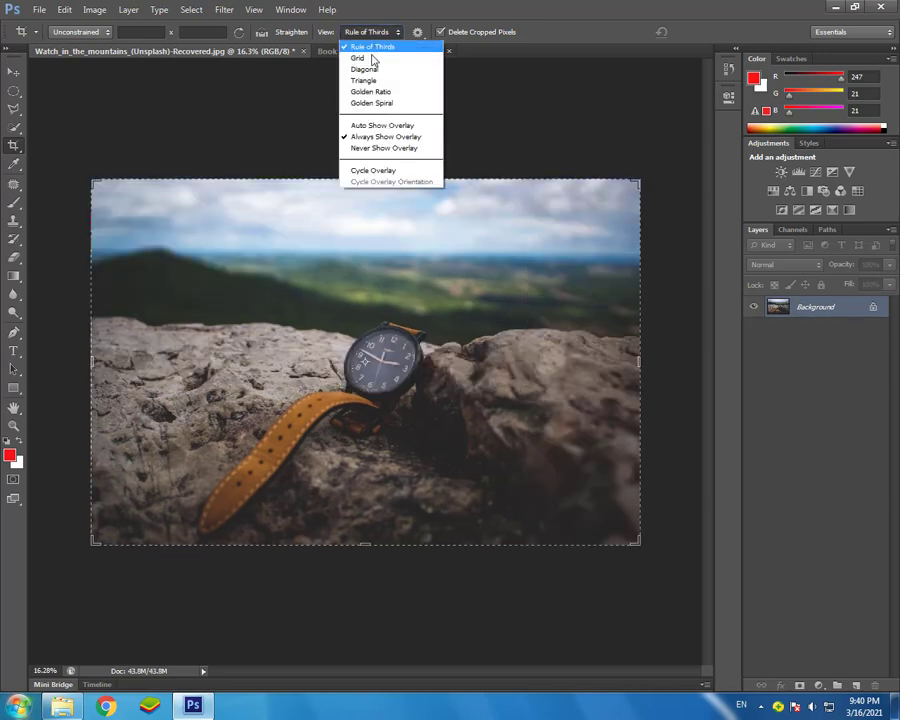
click(366, 59)
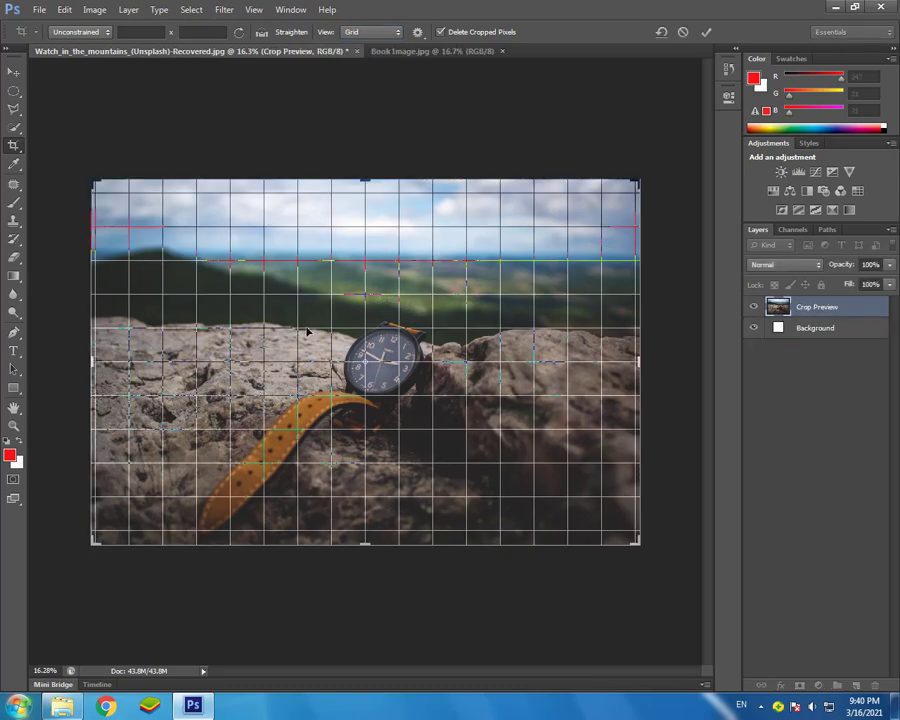
click(358, 34)
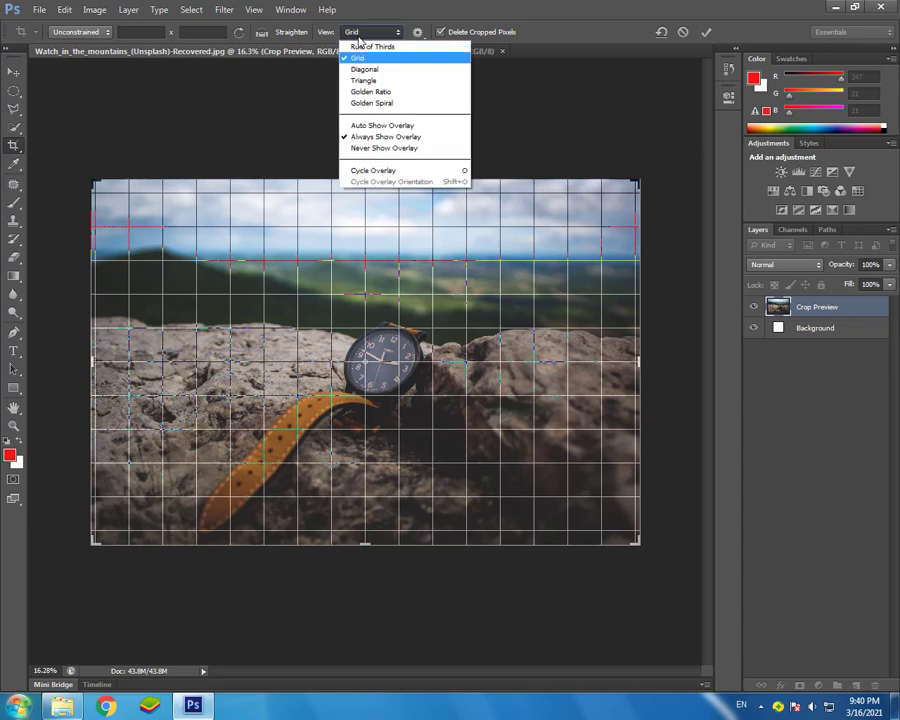
click(570, 104)
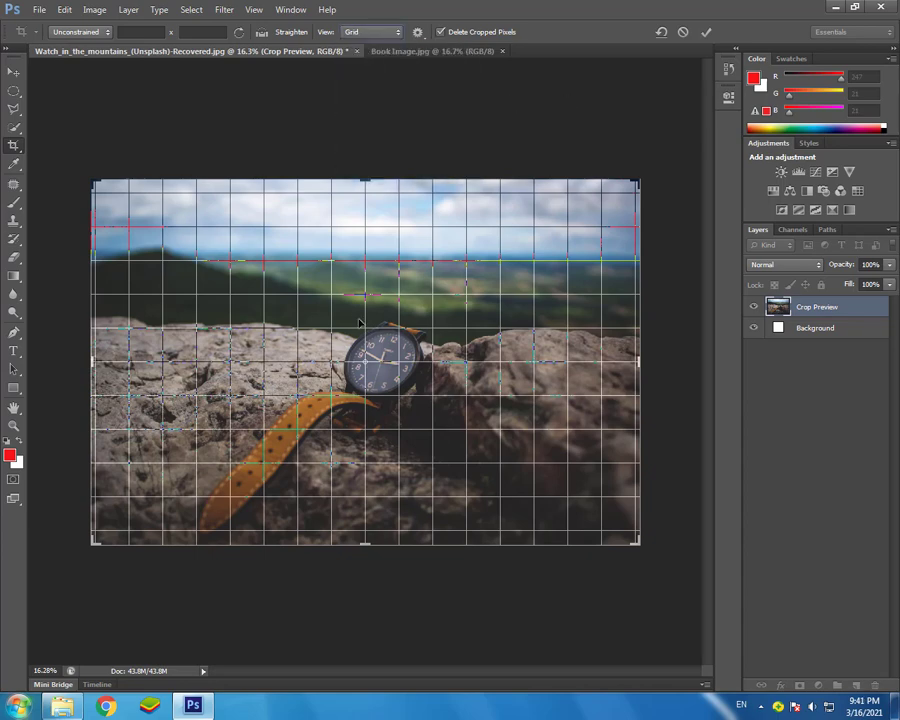
click(367, 32)
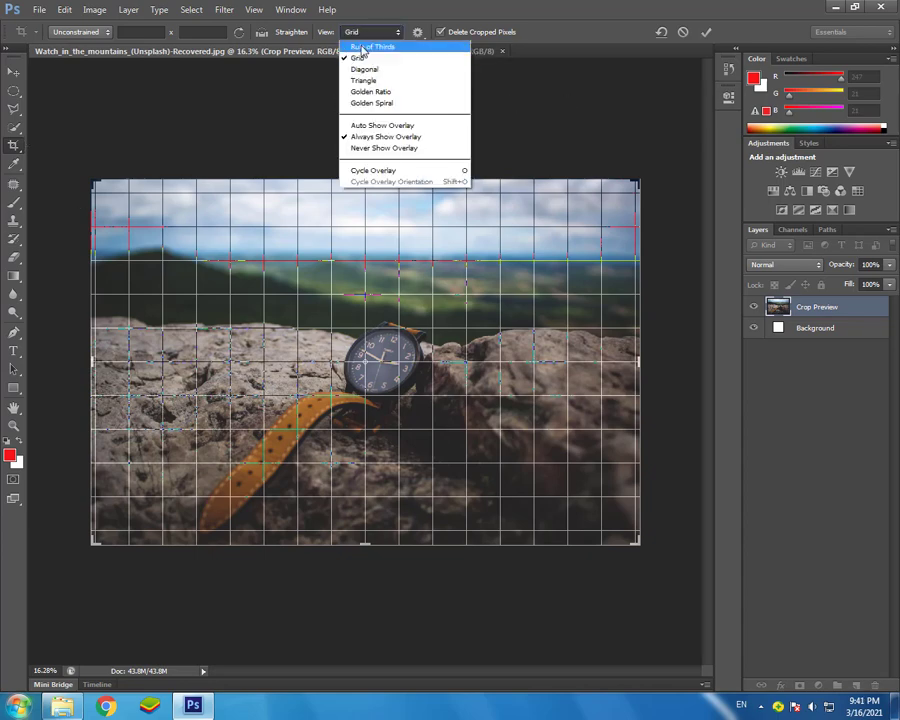
click(365, 16)
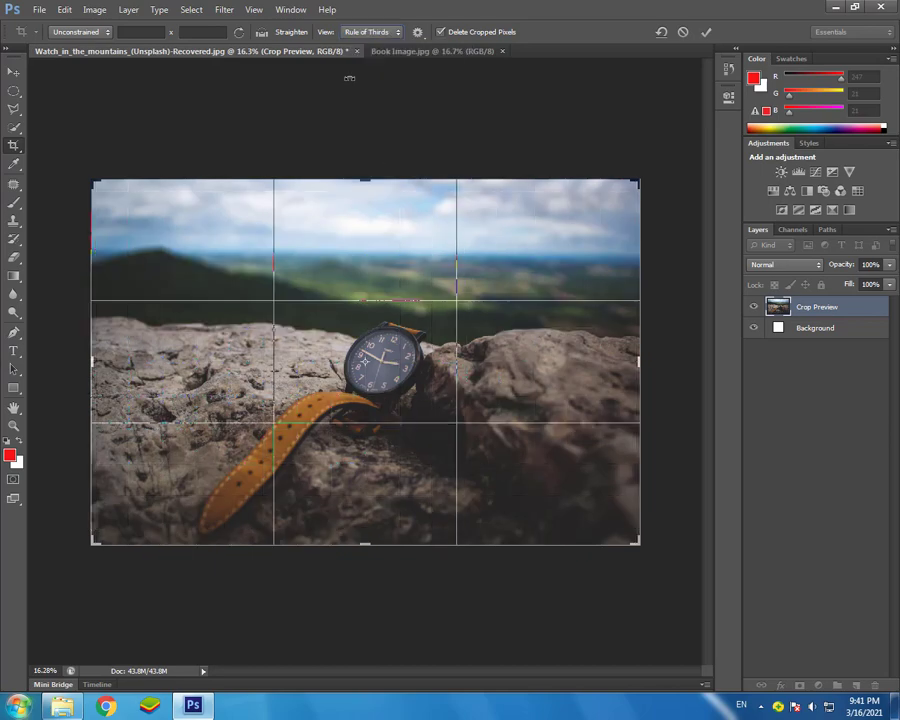
click(456, 35)
Step: Keep cropped pixels hidden and commit a tight crop around the watch and strap
click(456, 35)
click(456, 35)
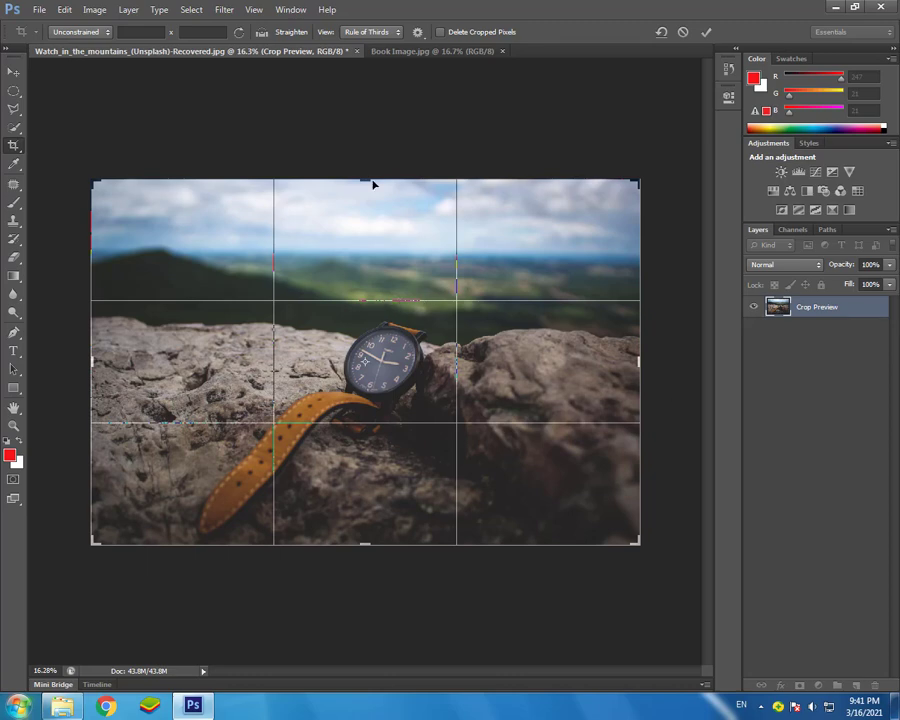
drag(364, 173, 364, 148)
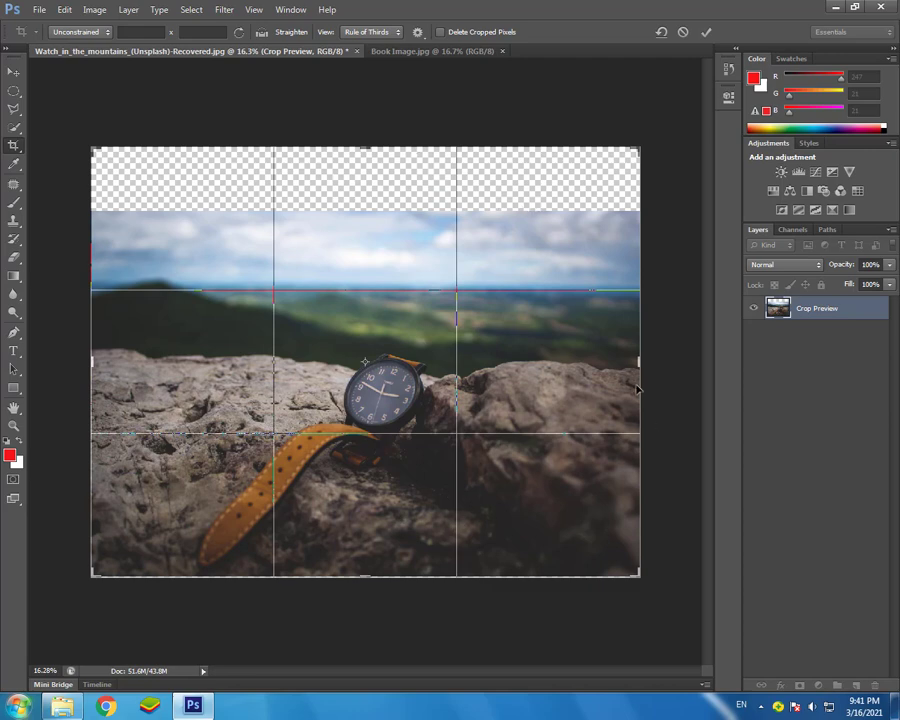
mouse_move(639, 362)
mouse_down()
mouse_move(677, 368)
mouse_move(639, 375)
mouse_up()
drag(364, 148, 364, 180)
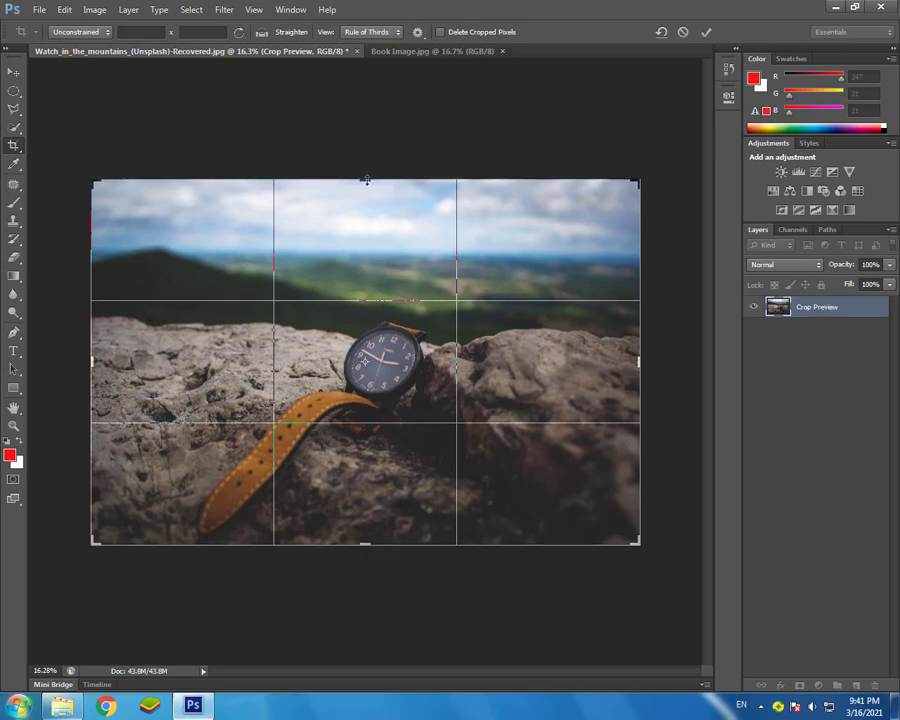
drag(366, 180, 365, 181)
drag(91, 183, 130, 203)
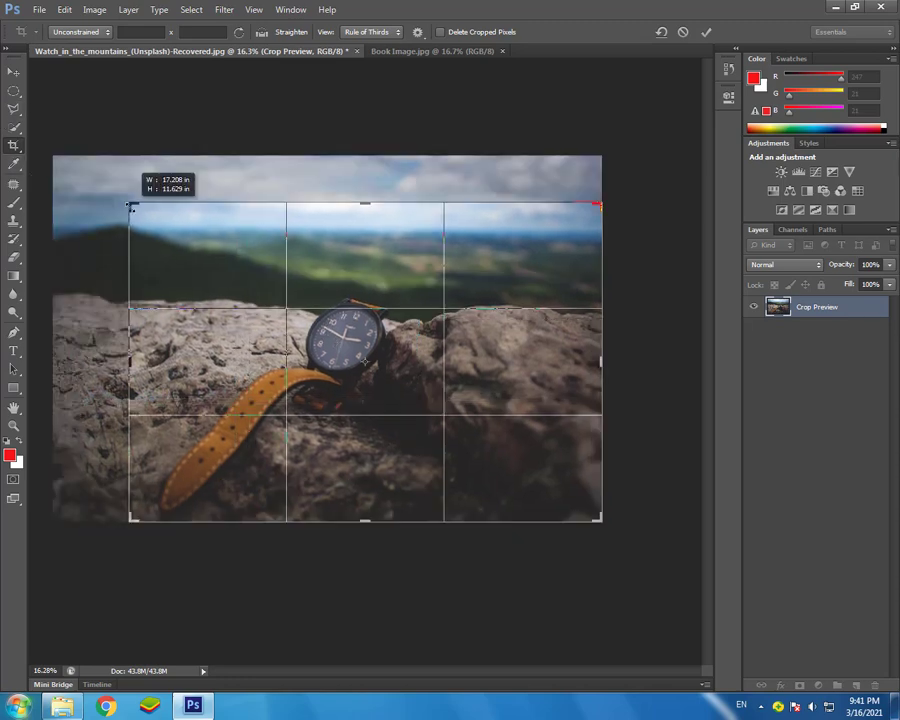
drag(601, 363, 449, 336)
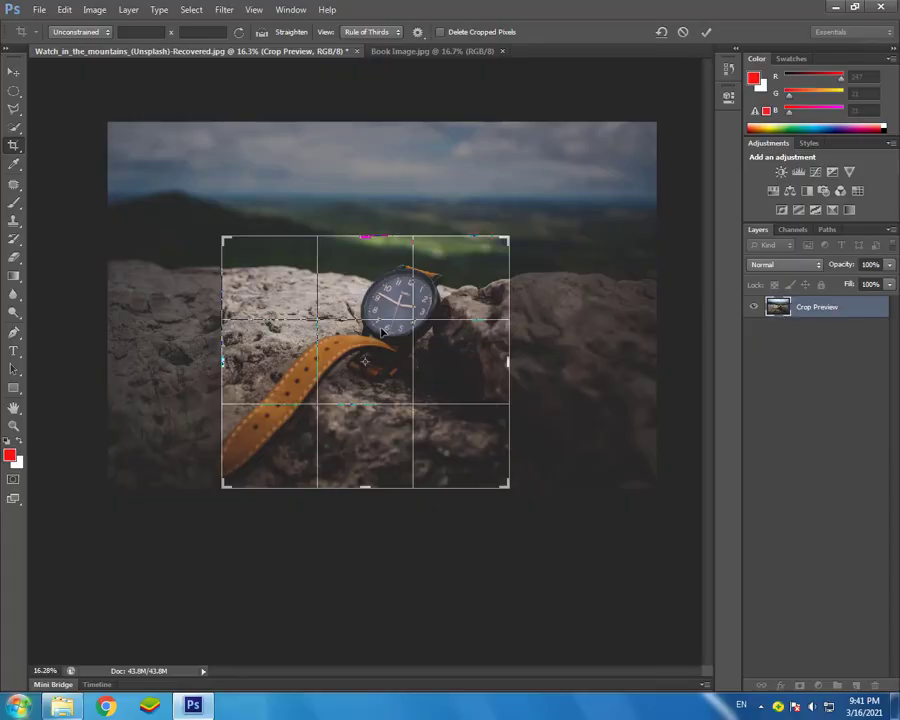
key(Return)
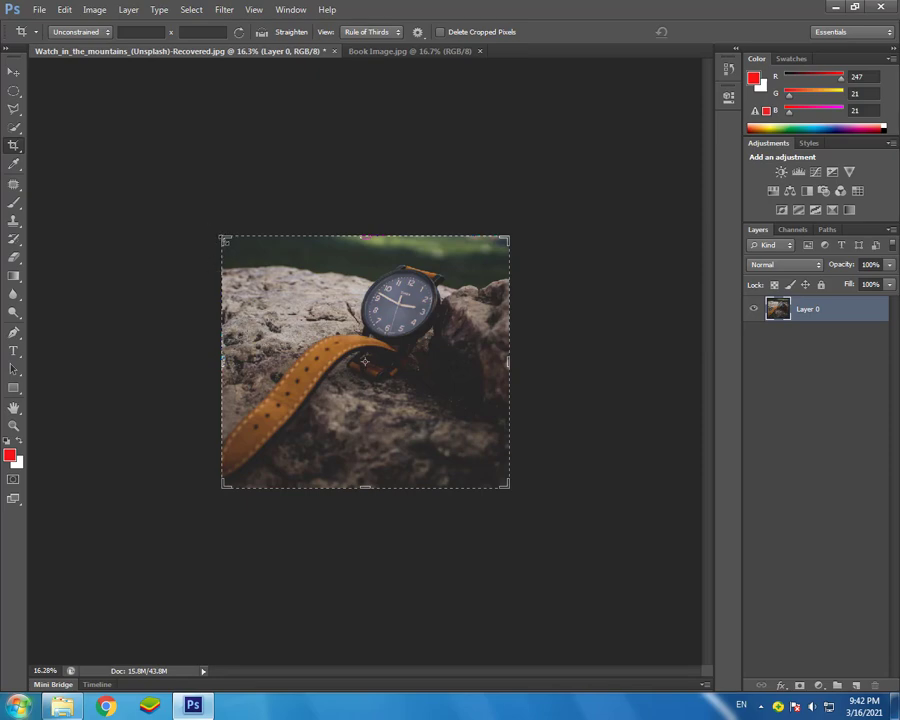
Step: Commit the crop around the watch and strap, then start reframing the crop box again
click(225, 165)
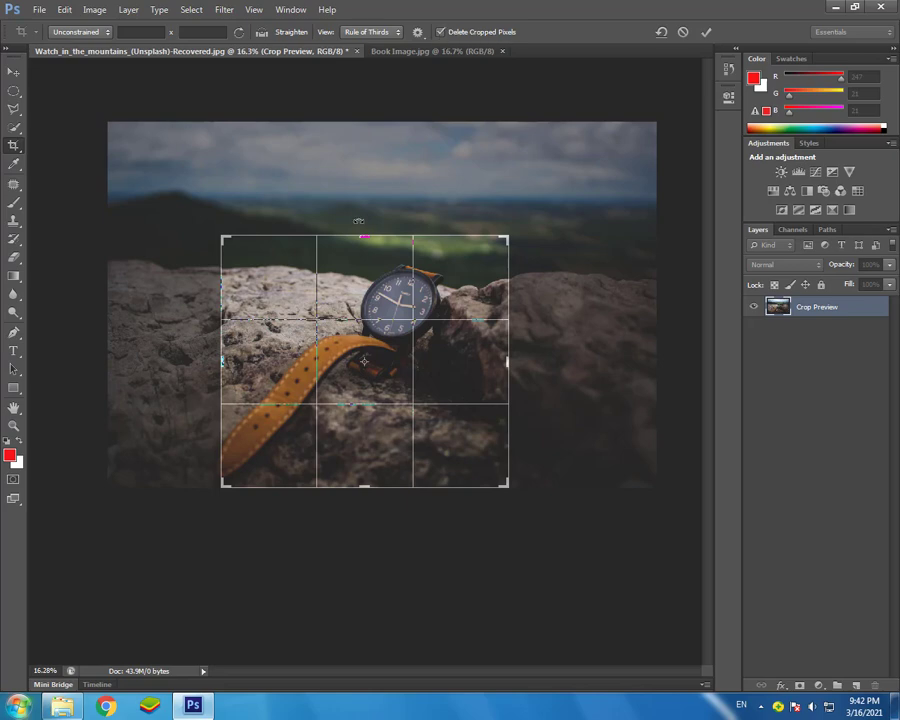
key(Return)
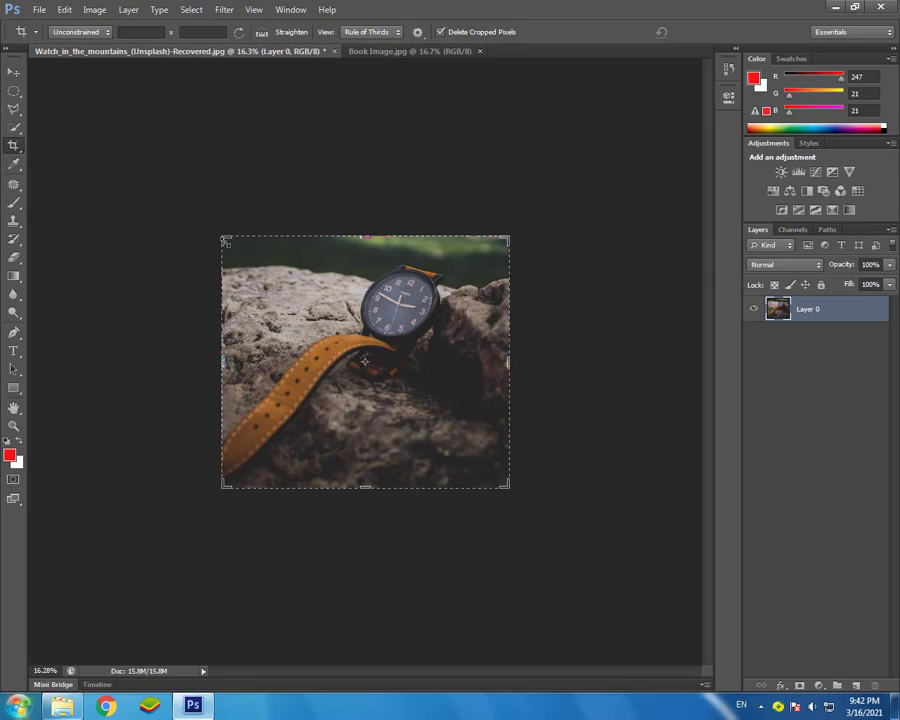
mouse_move(226, 238)
mouse_down()
mouse_move(218, 268)
mouse_move(220, 241)
mouse_up()
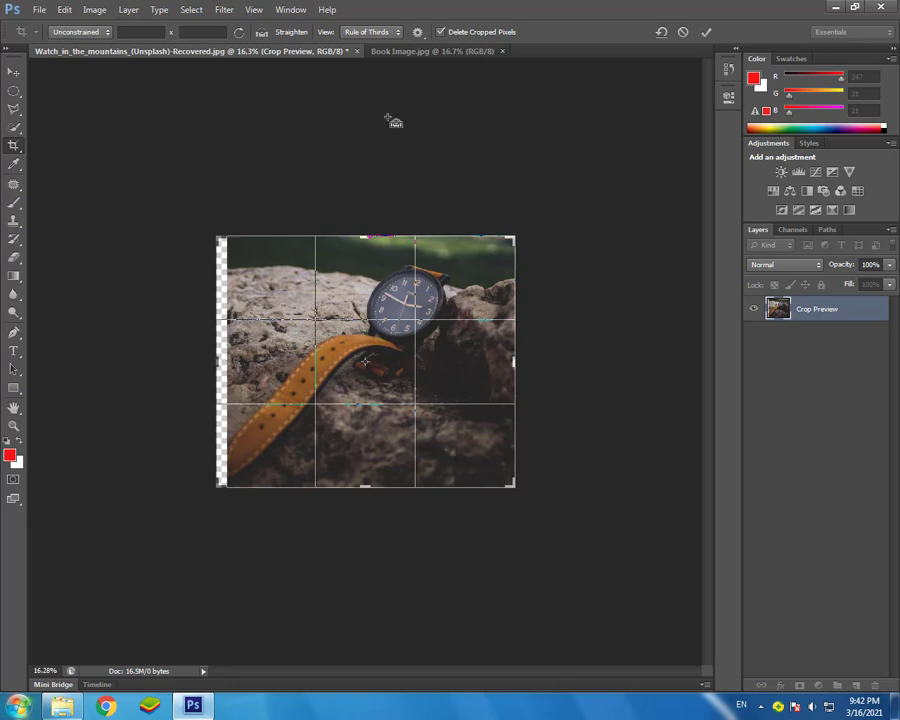
click(38, 10)
Step: Drag Watch_in_the_mountains_(Unsplash).jpg from the Editing Backgrounds folder into Photoshop as a new document
key(Escape)
click(62, 706)
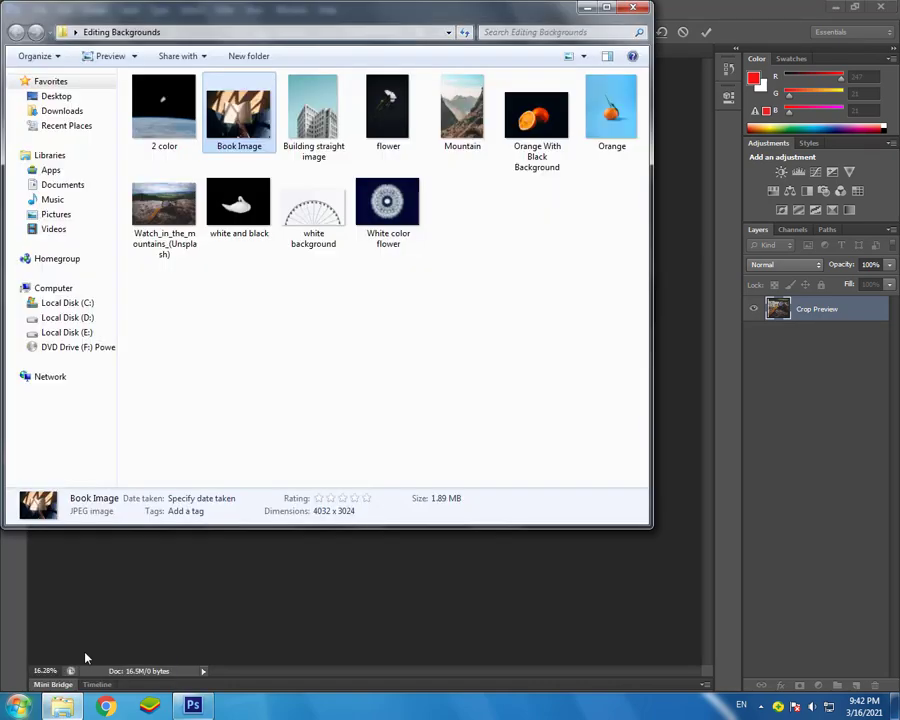
drag(177, 211, 613, 614)
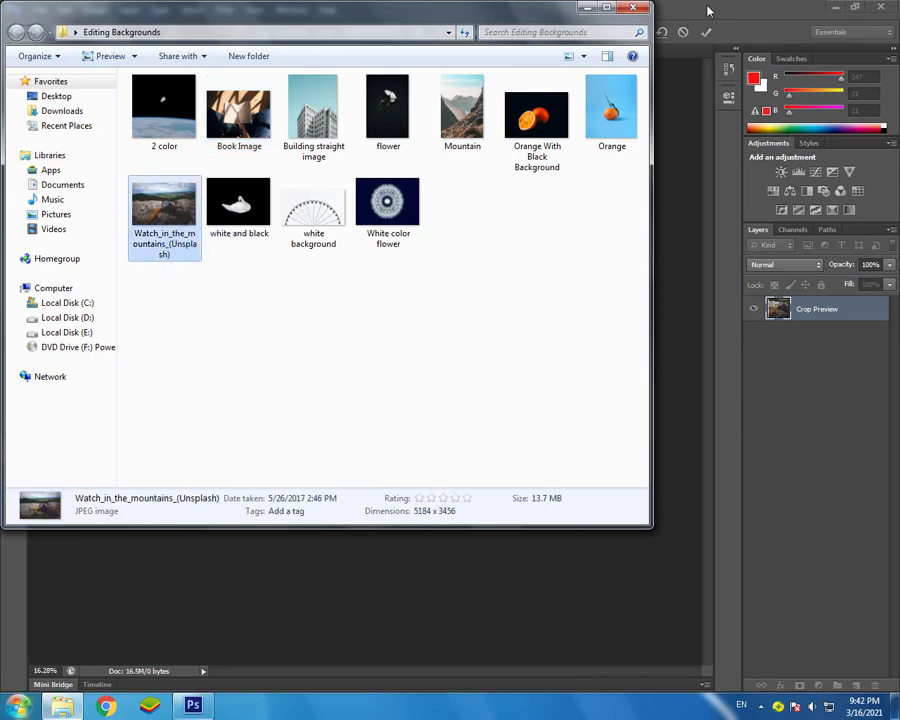
drag(707, 10, 717, 7)
drag(528, 7, 405, 7)
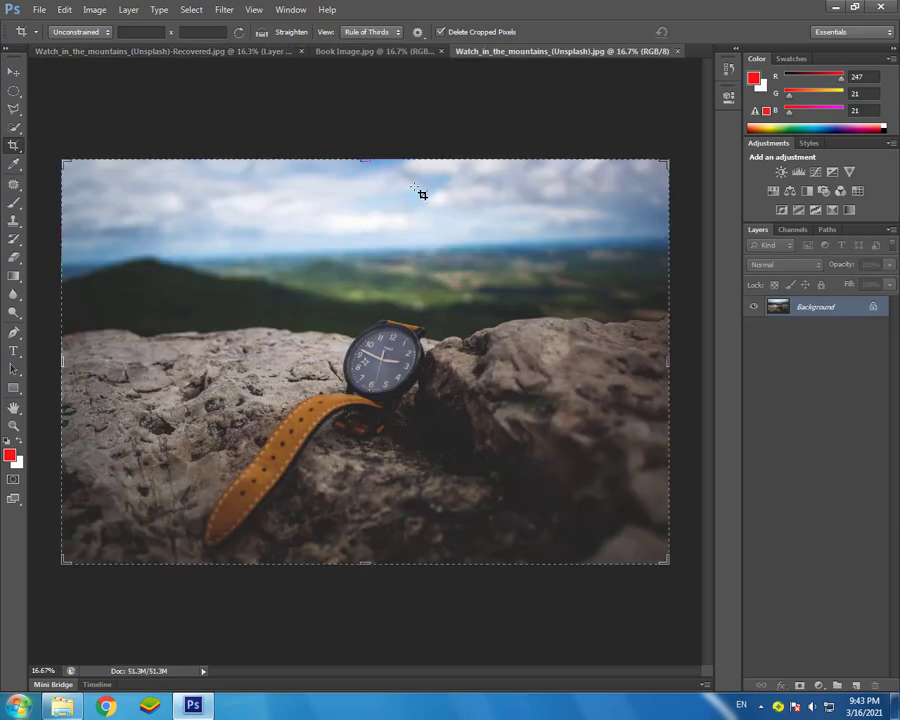
Step: Select the Perspective Crop Tool and bring the Book Image.jpg document to the front
right_click(11, 148)
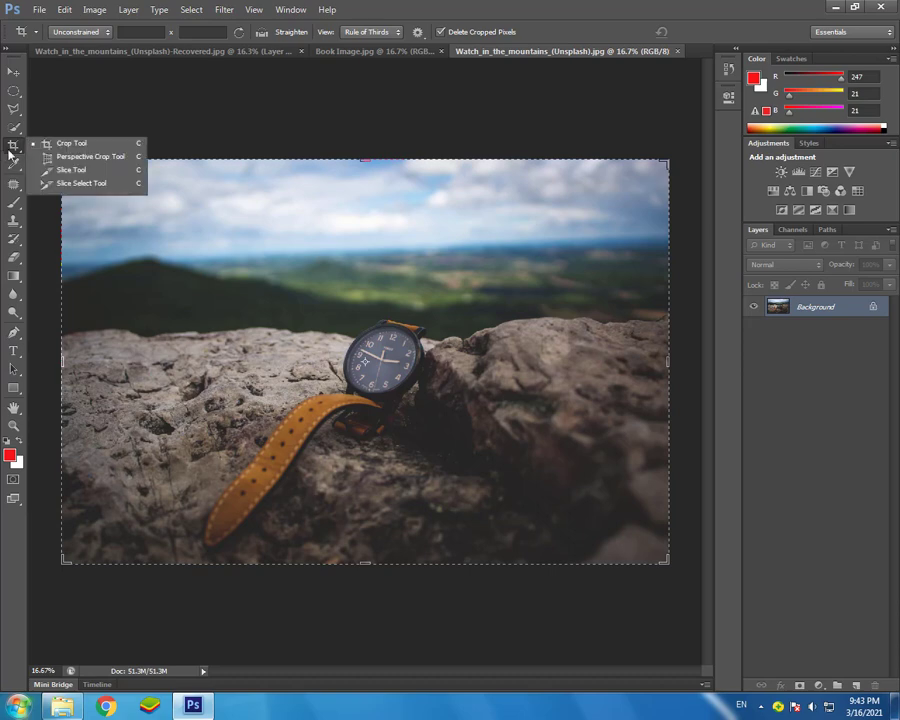
click(72, 160)
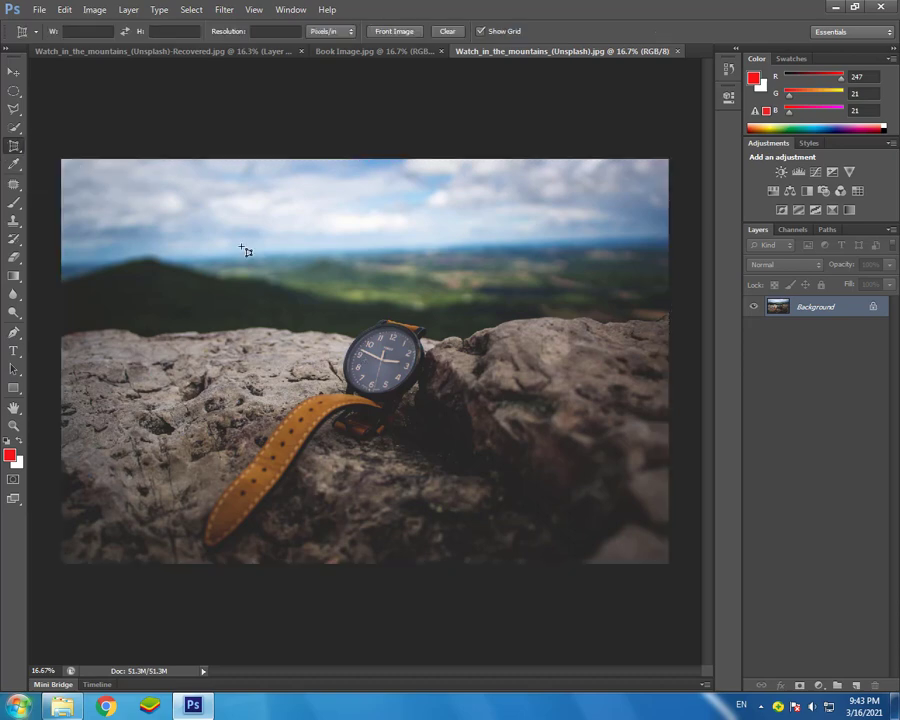
click(359, 52)
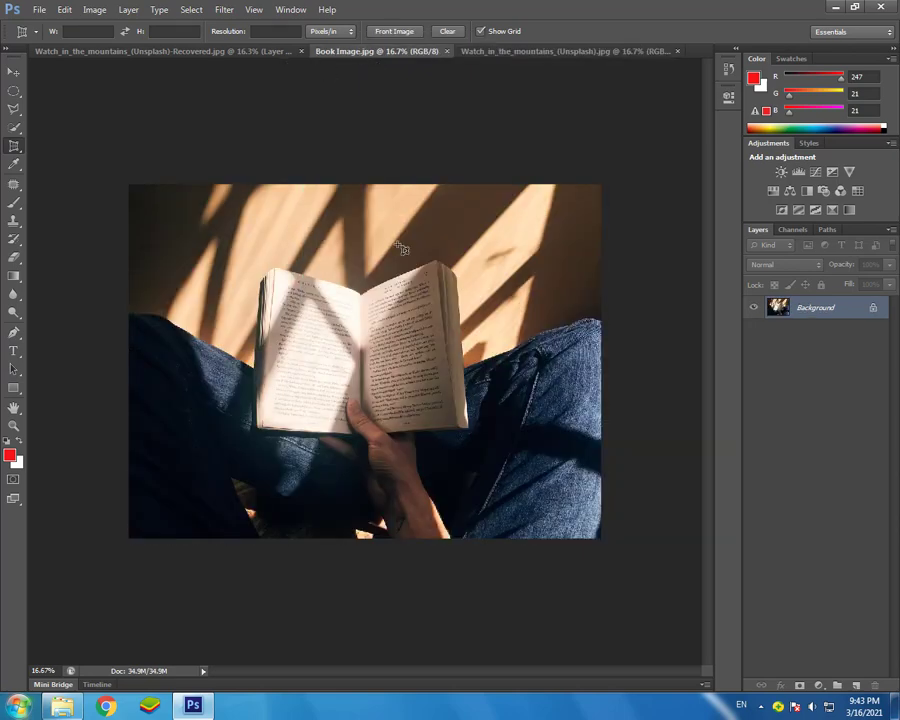
Step: Zoom in on the open book in Book Image.jpg
scroll(438, 357, up, 2)
scroll(420, 345, up, 2)
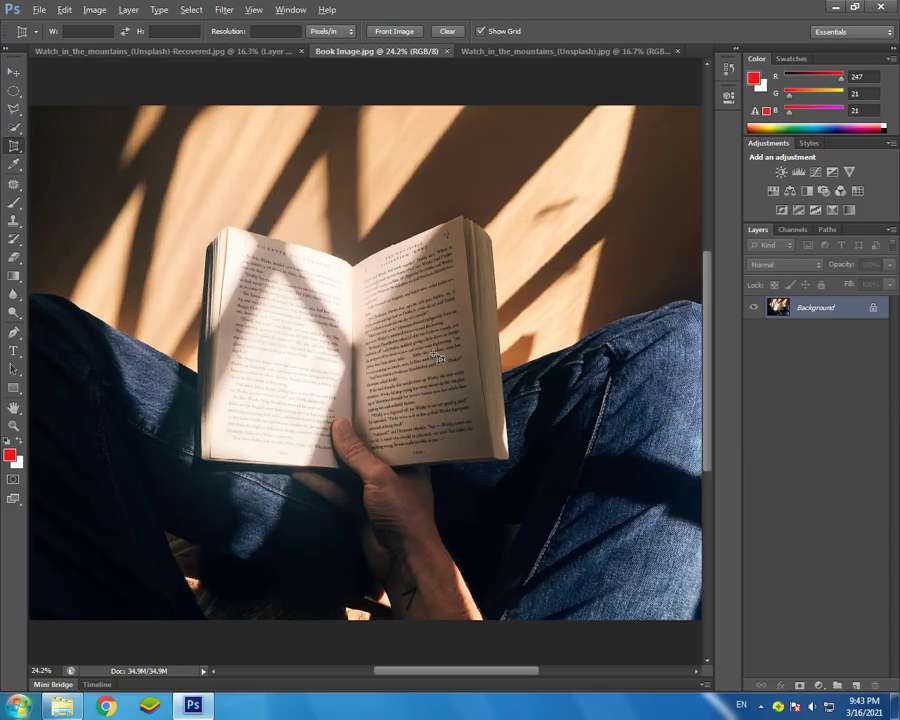
scroll(390, 330, up, 2)
scroll(357, 315, up, 2)
scroll(360, 316, up, 2)
scroll(360, 316, up, 3)
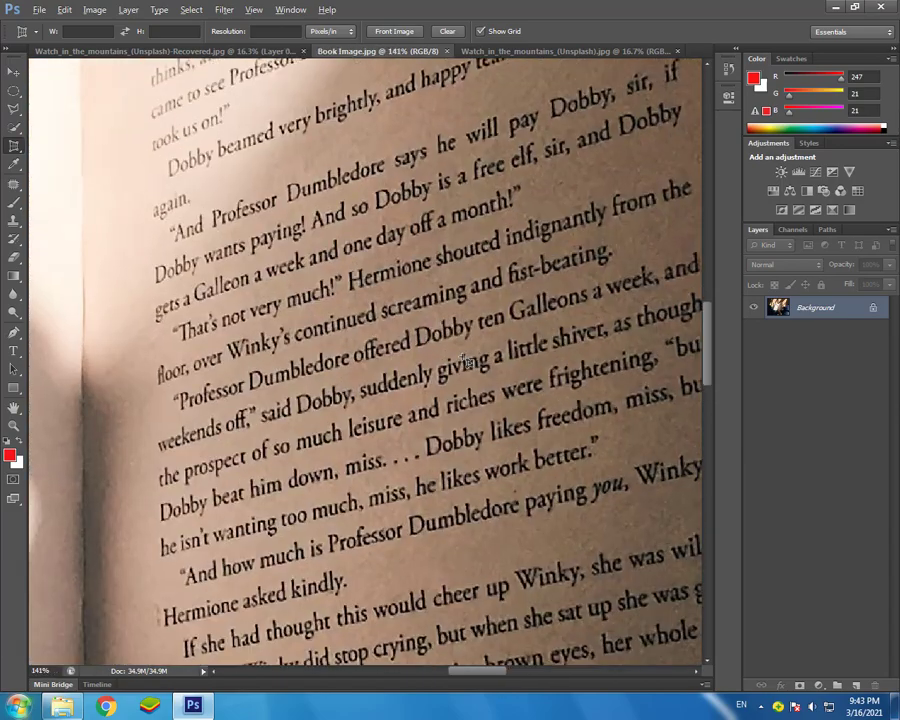
scroll(430, 370, down, 8)
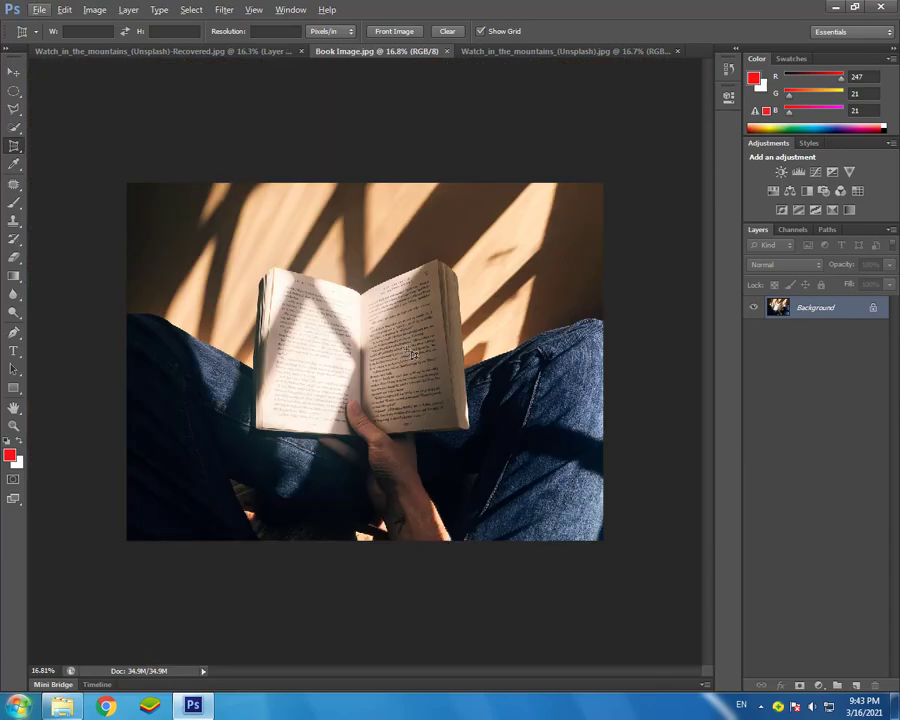
scroll(430, 344, up, 2)
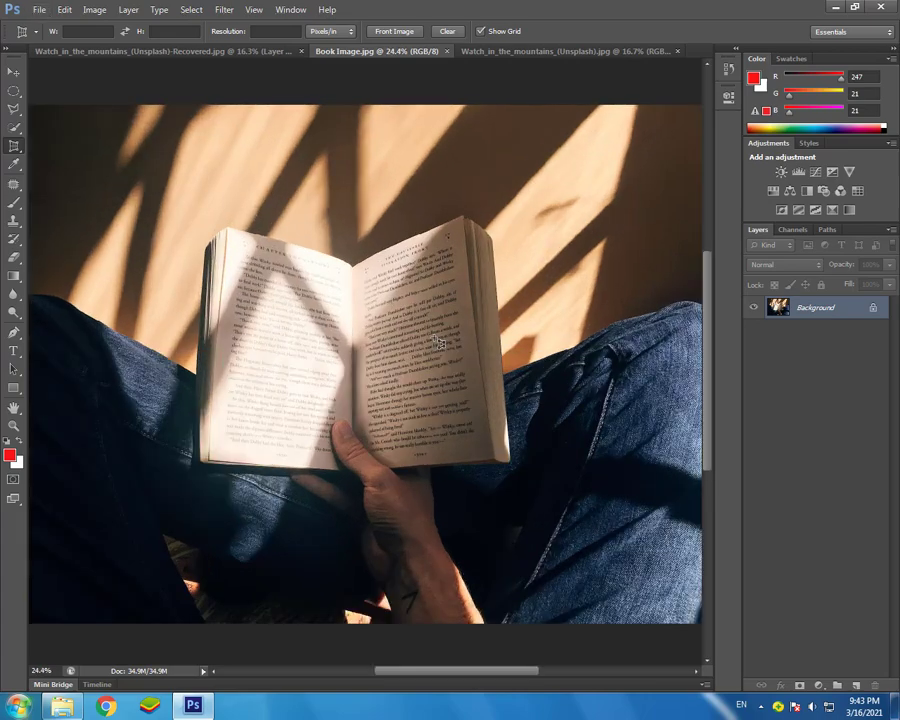
scroll(440, 330, up, 2)
scroll(455, 312, up, 2)
scroll(476, 251, up, 1)
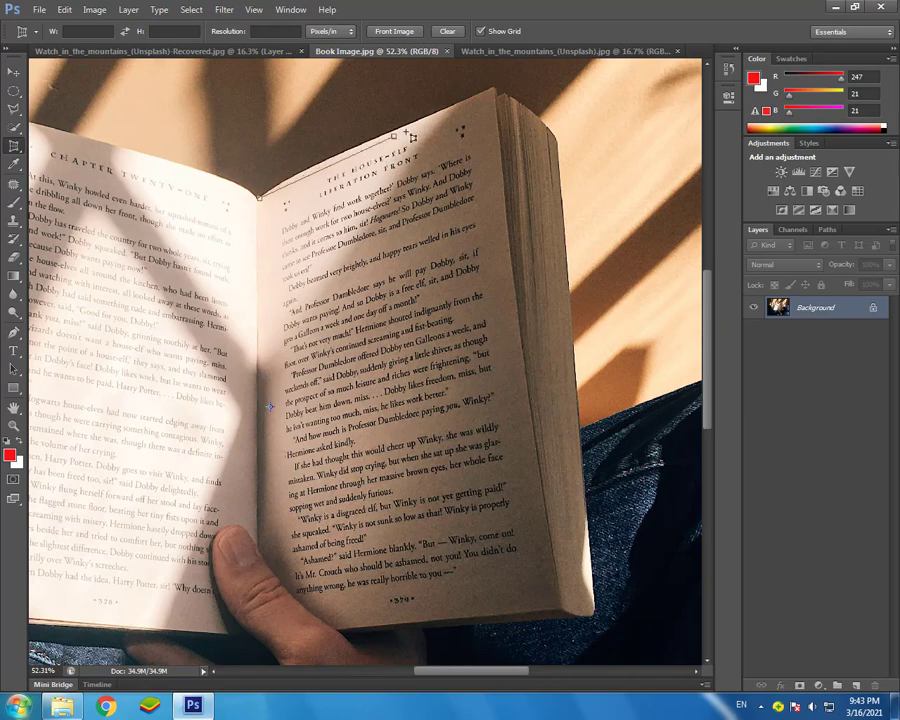
Step: Perspective-crop Book Image.jpg to the right page's corners, flattening it into an upright rectangle
click(486, 101)
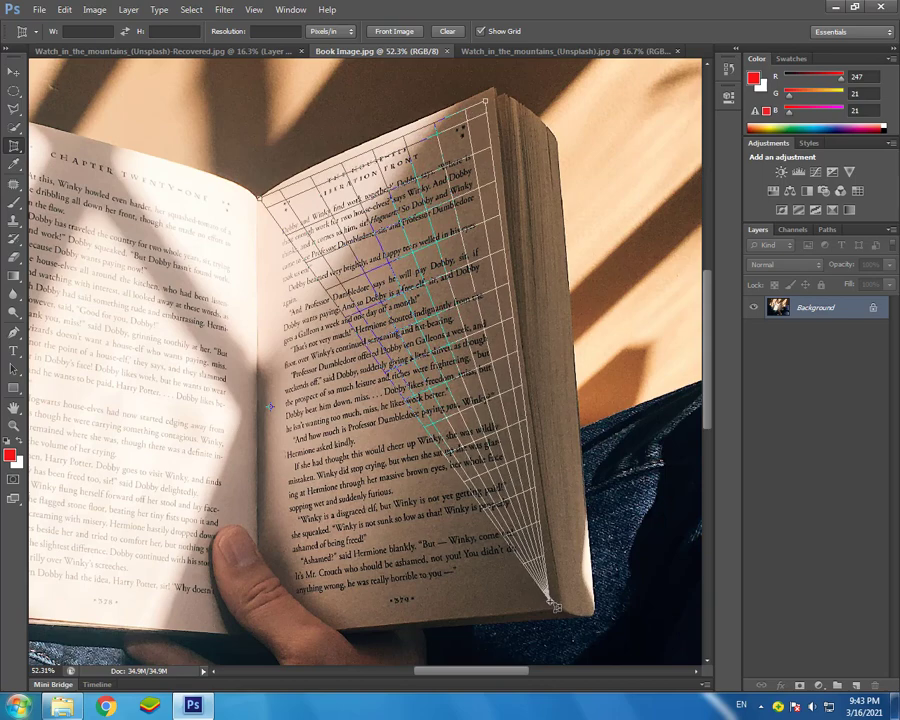
click(289, 622)
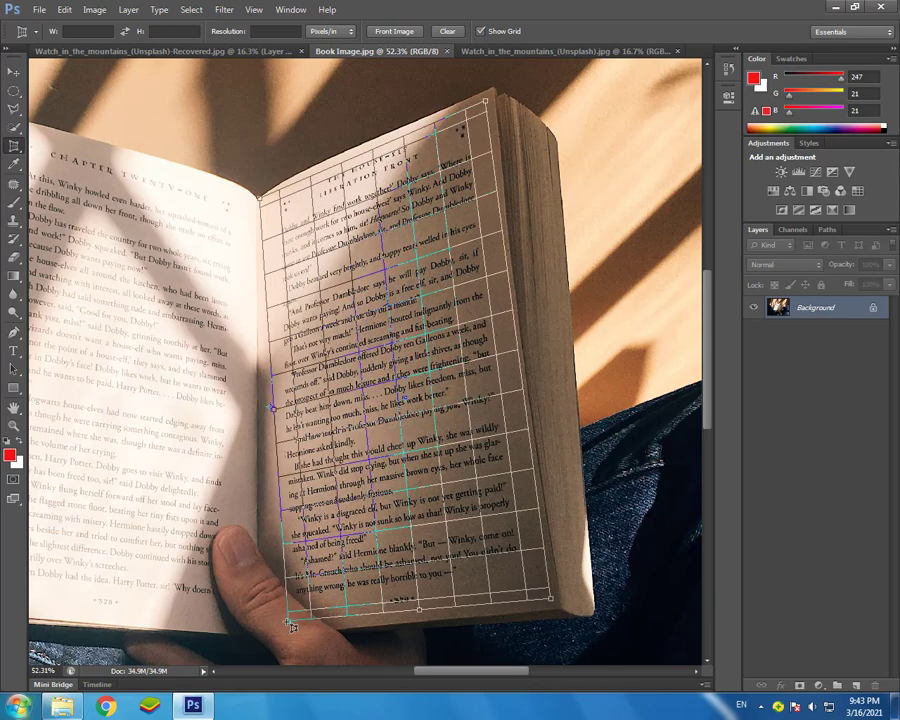
drag(289, 624, 285, 624)
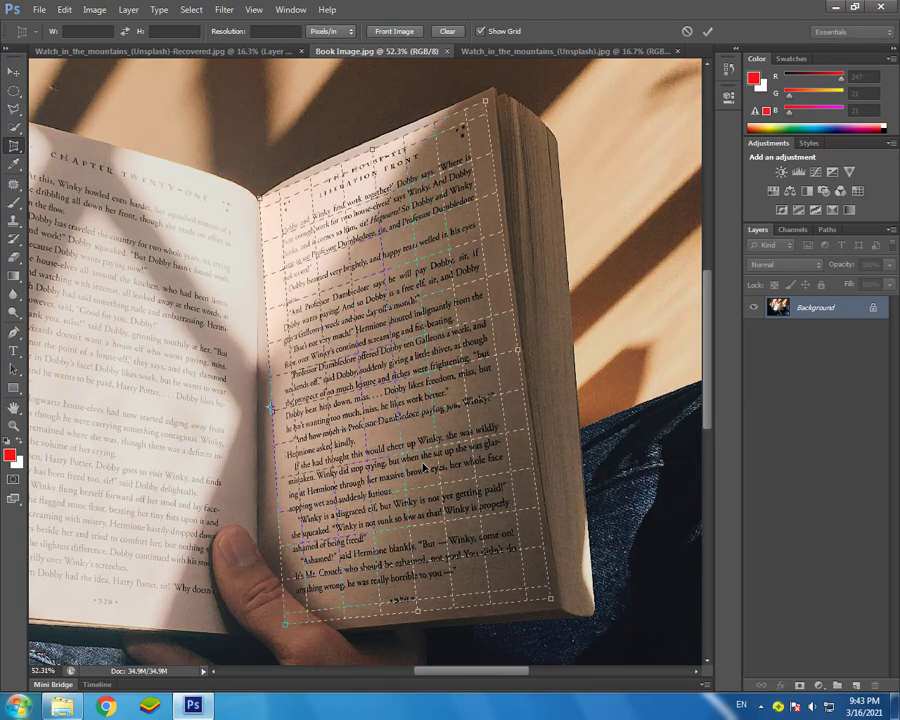
key(Return)
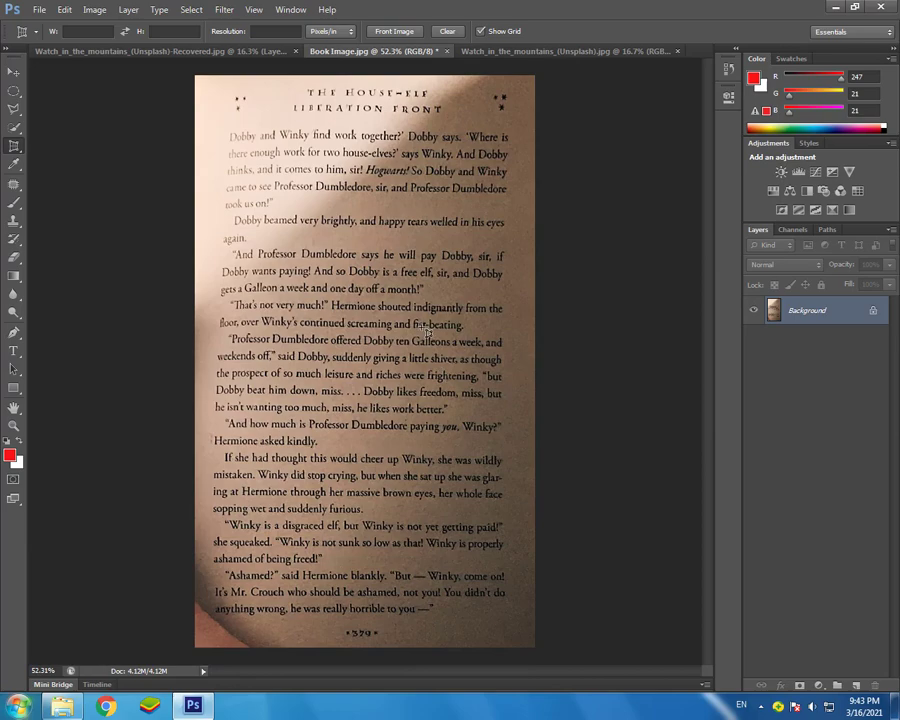
scroll(427, 330, down, 3)
scroll(376, 218, up, 3)
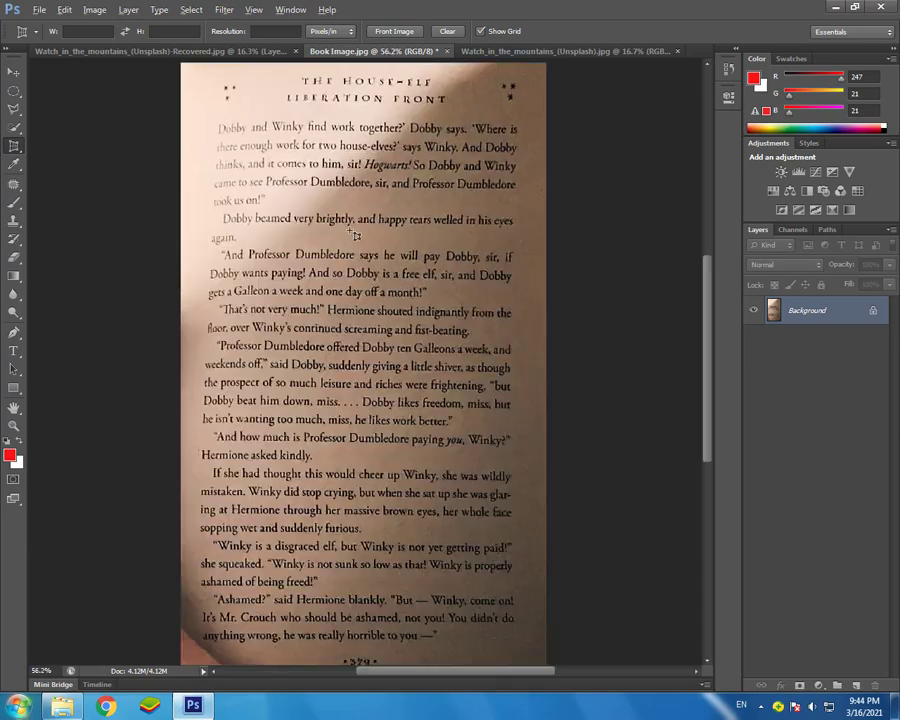
scroll(308, 143, up, 1)
scroll(391, 198, down, 2)
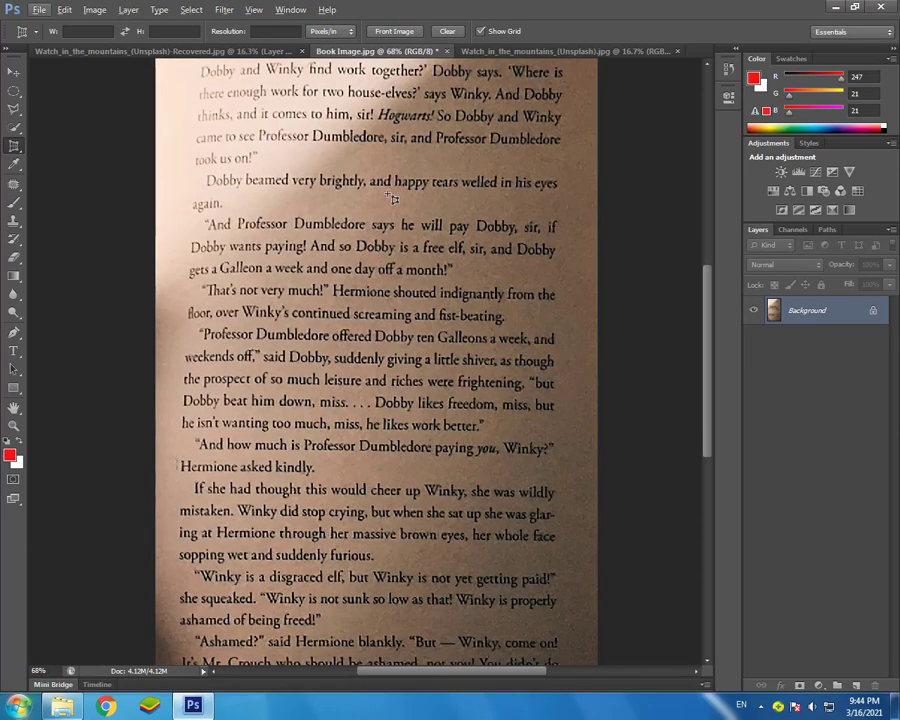
scroll(391, 198, down, 2)
scroll(393, 197, down, 2)
scroll(393, 197, up, 1)
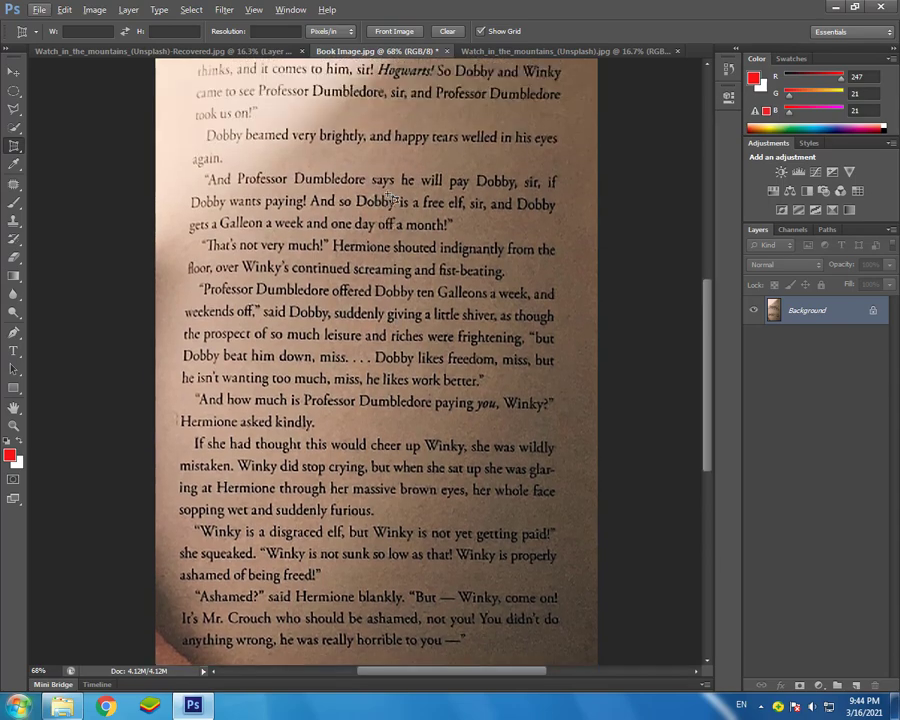
scroll(393, 197, up, 2)
scroll(393, 197, up, 1)
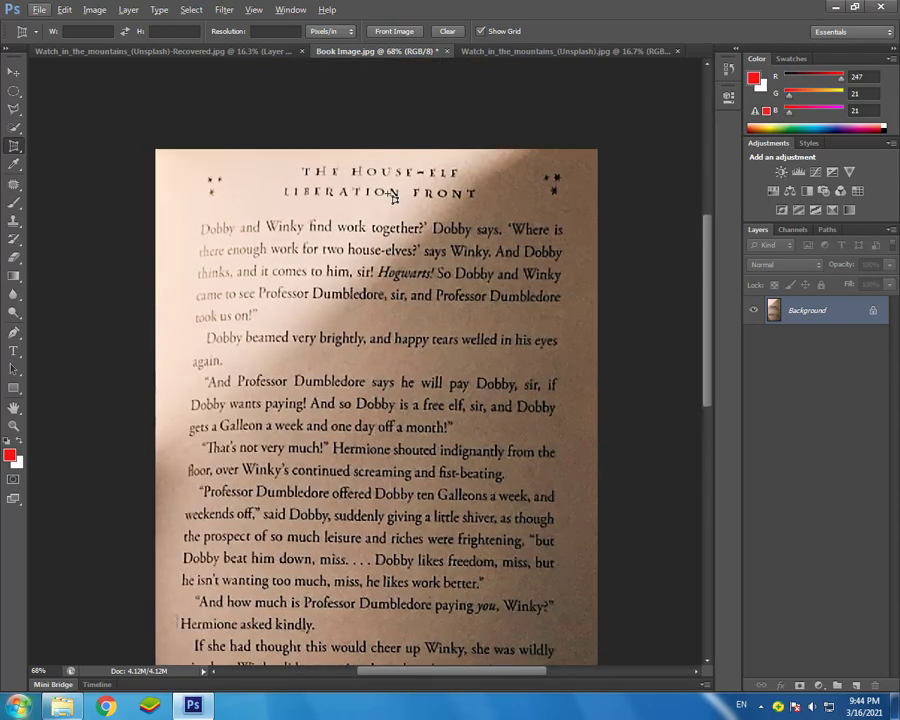
key(alt)
scroll(393, 197, down, 1)
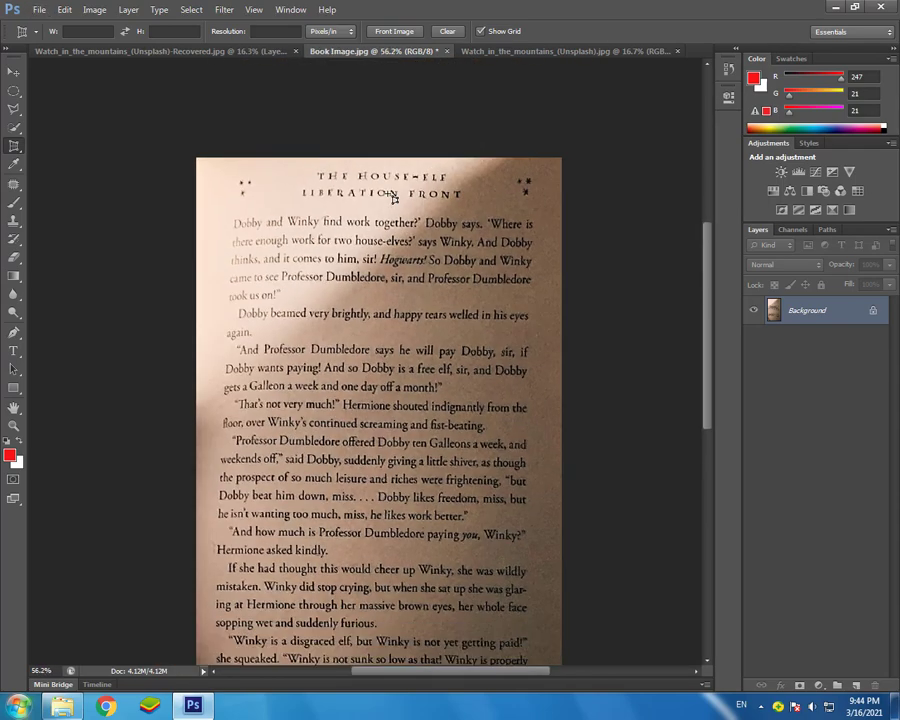
scroll(393, 197, down, 1)
scroll(393, 197, down, 1)
scroll(394, 199, up, 1)
scroll(394, 199, up, 1)
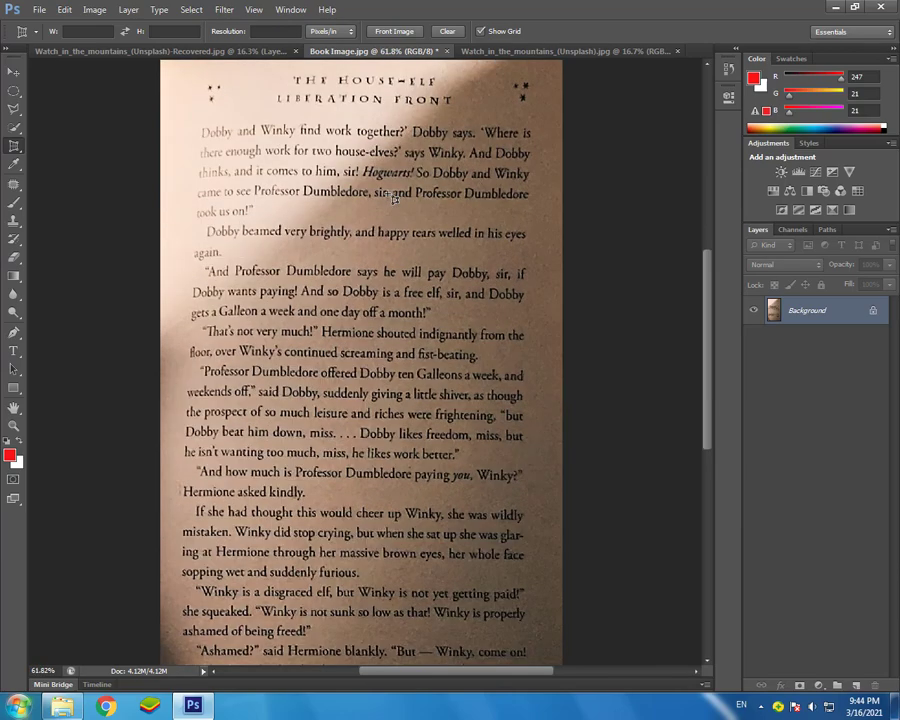
scroll(394, 199, down, 2)
scroll(394, 199, up, 1)
scroll(394, 199, up, 1)
scroll(394, 197, down, 2)
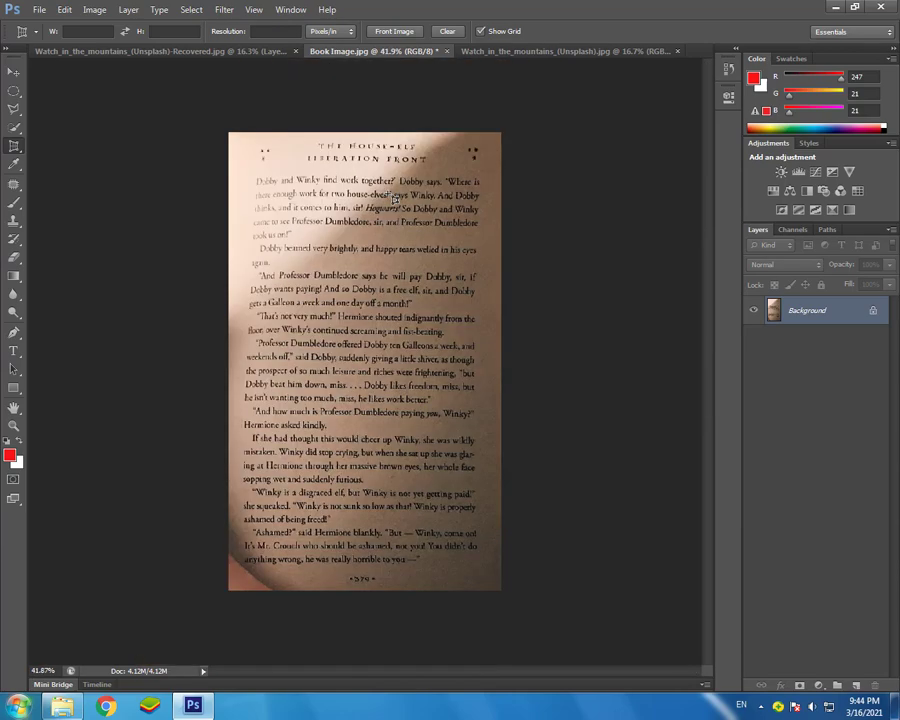
scroll(394, 253, up, 2)
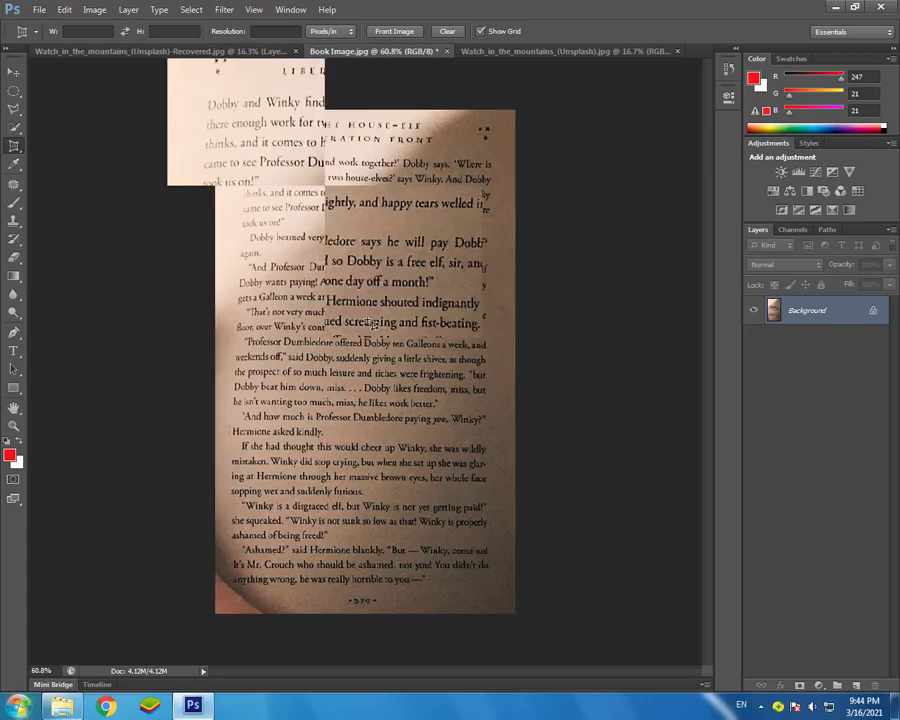
scroll(375, 325, down, 3)
scroll(375, 325, up, 1)
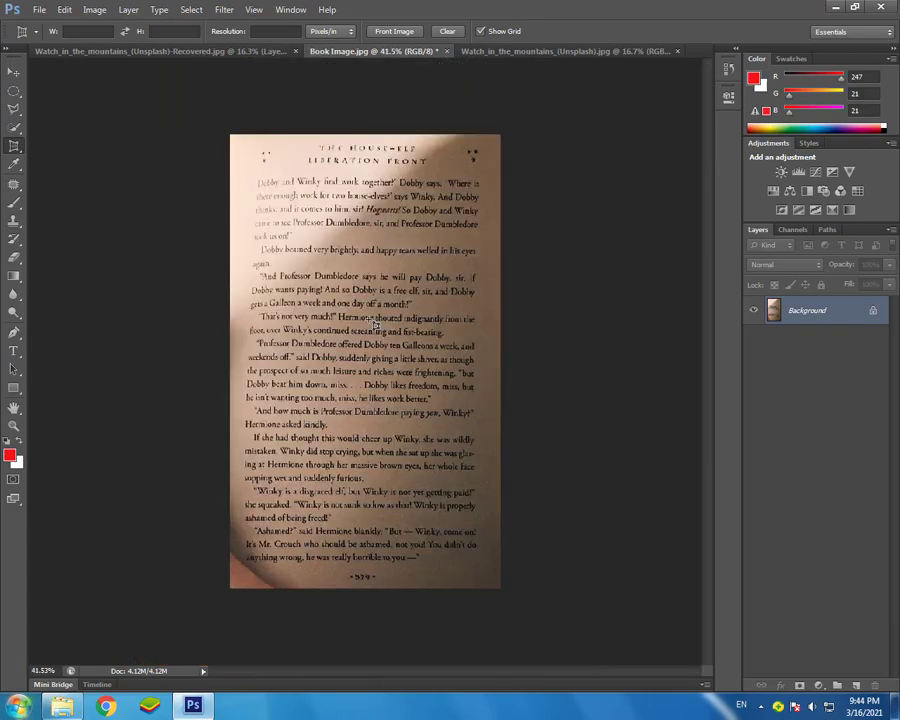
scroll(375, 325, up, 2)
scroll(375, 325, down, 1)
scroll(375, 325, up, 1)
scroll(372, 323, up, 1)
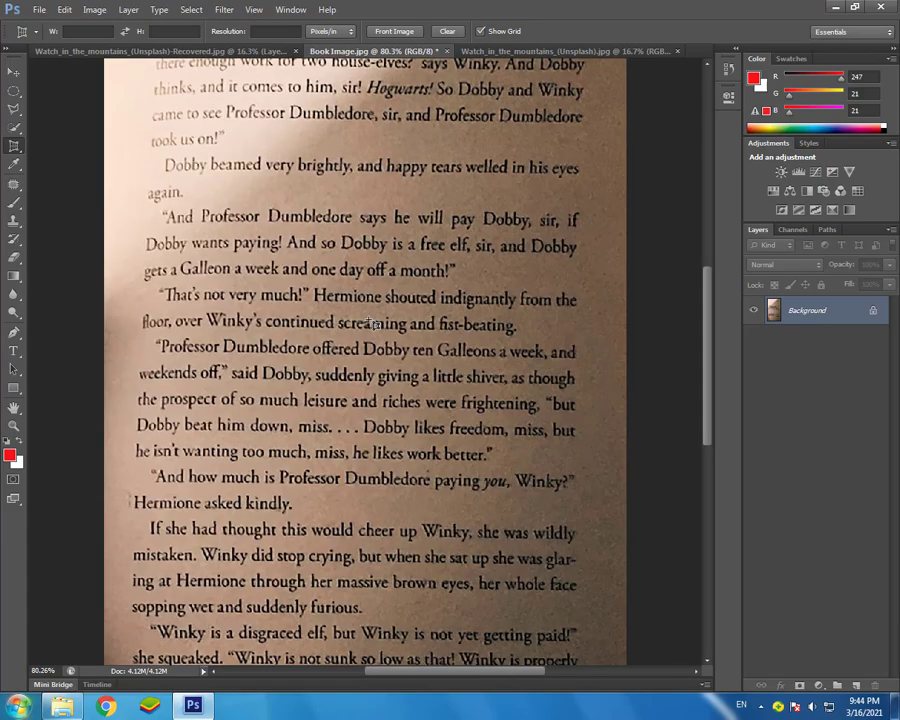
scroll(372, 323, down, 2)
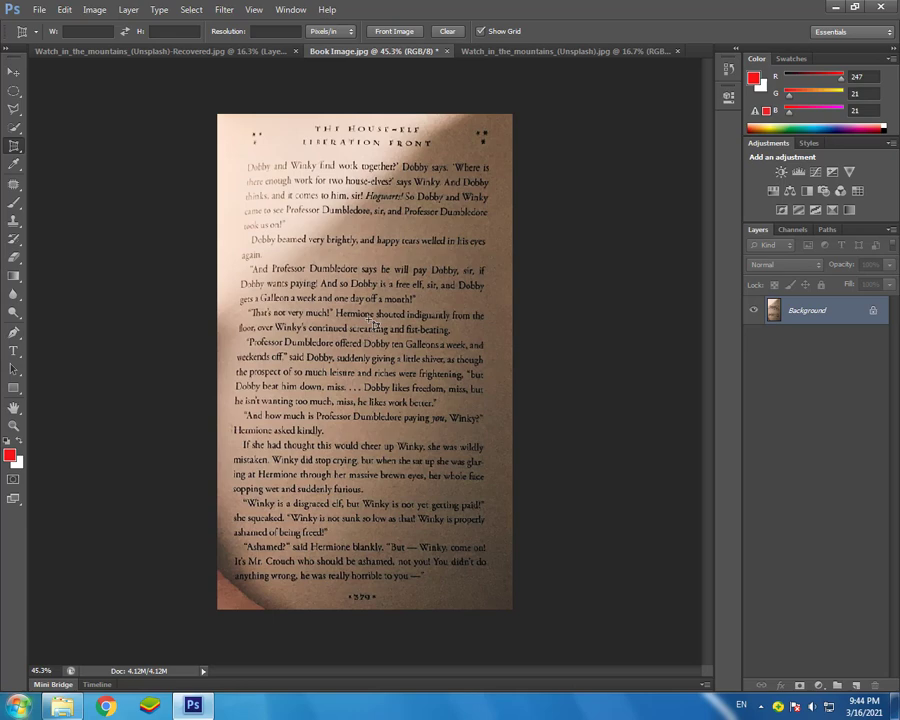